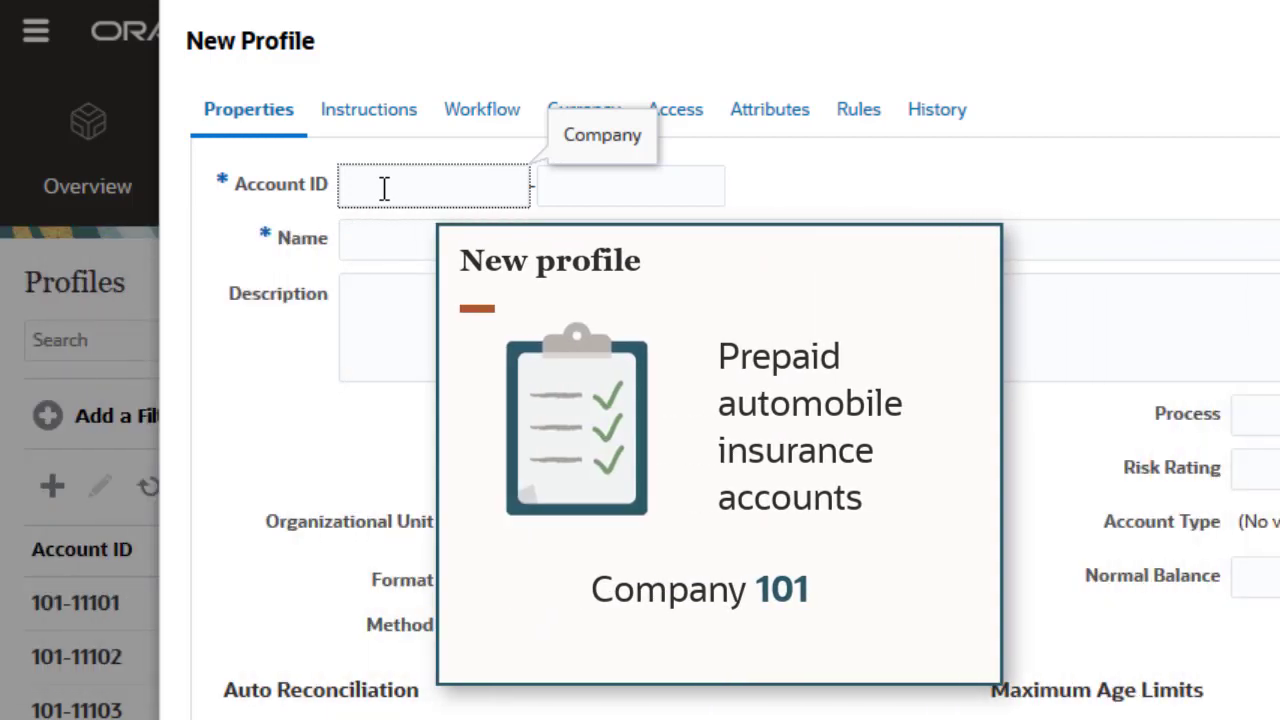
# Enter company 101 and the account segment as the Account ID, and name the profile "Prepaid Insurance - Automobile".
pyautogui.write('101')
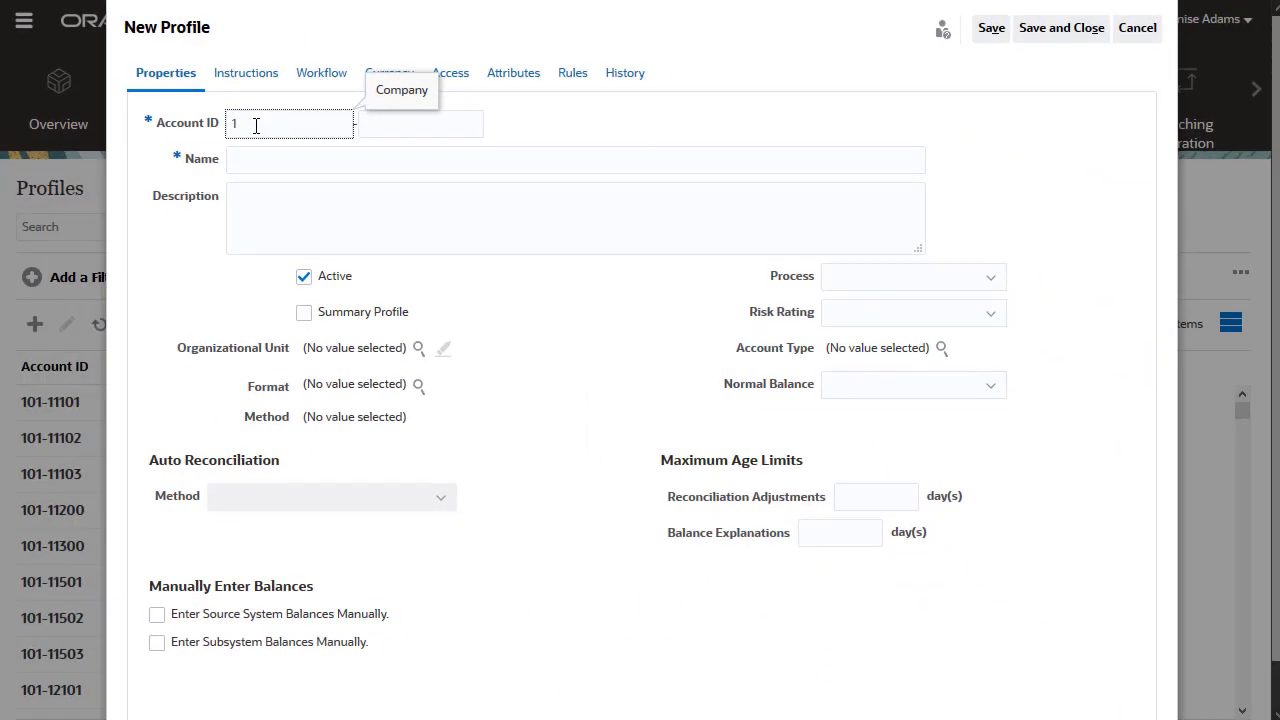
pyautogui.click(451, 125)
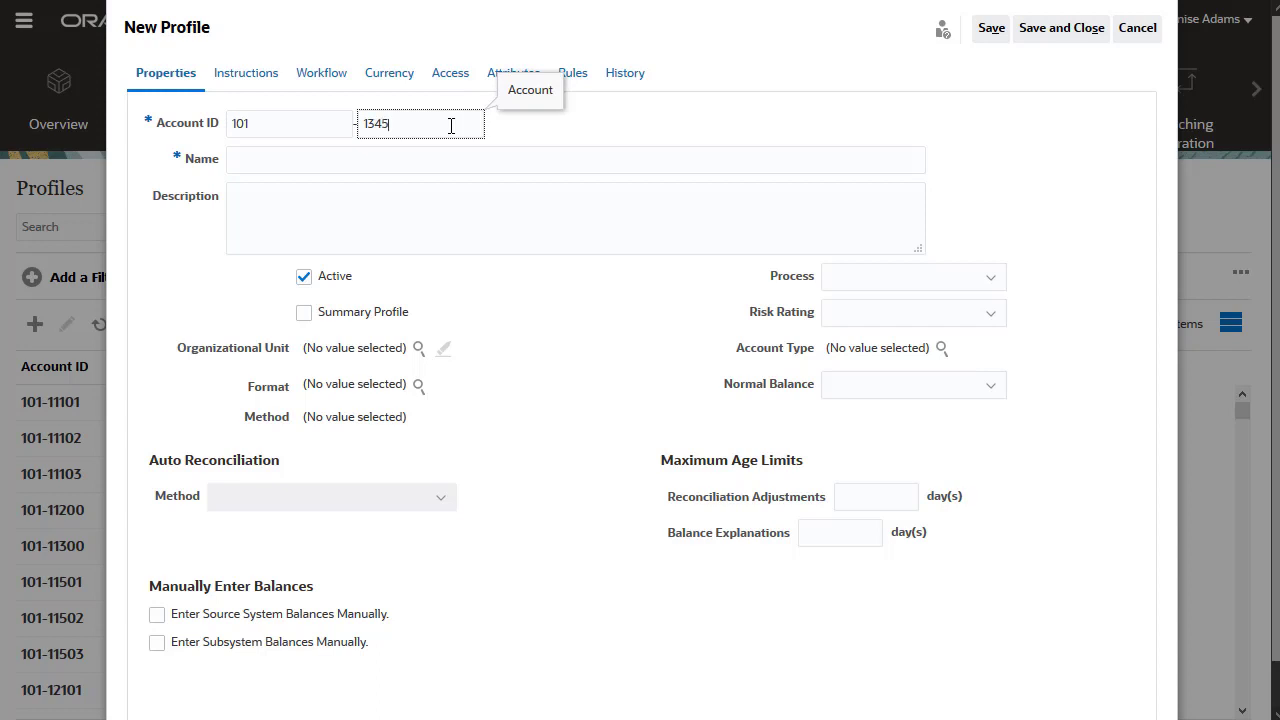
pyautogui.click(445, 163)
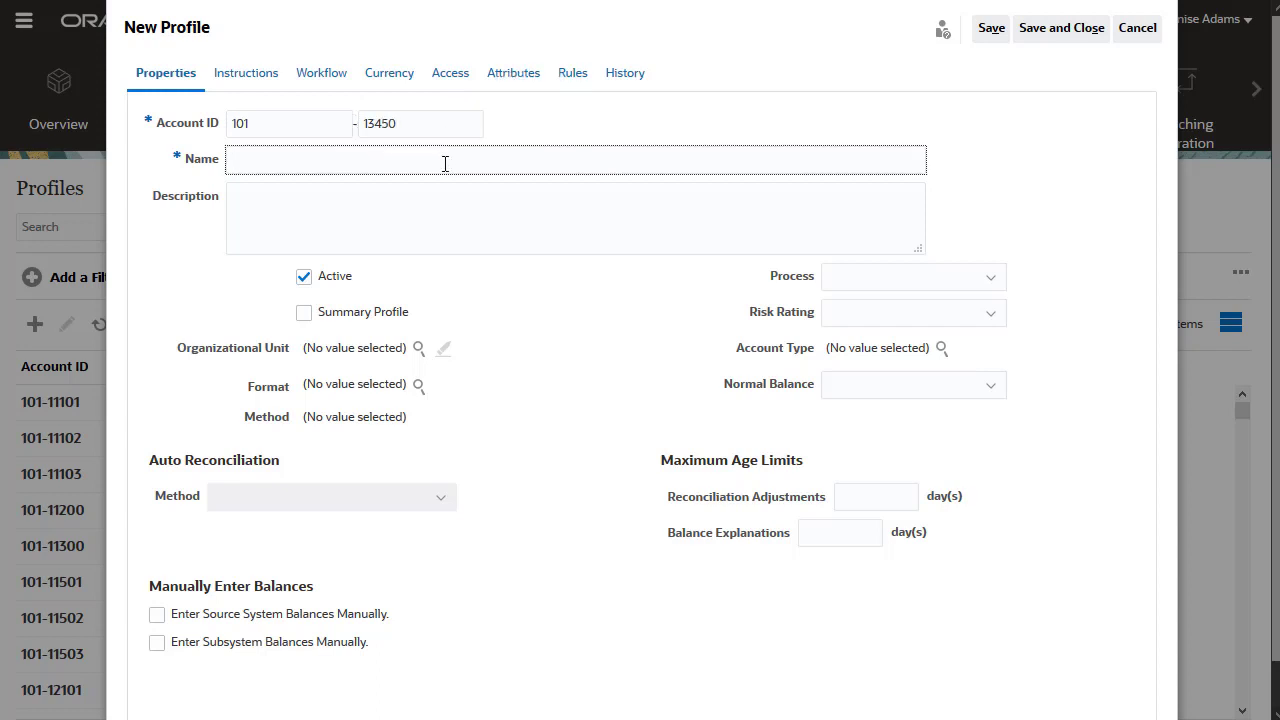
pyautogui.write('Prepaid Insurance - Automobile')
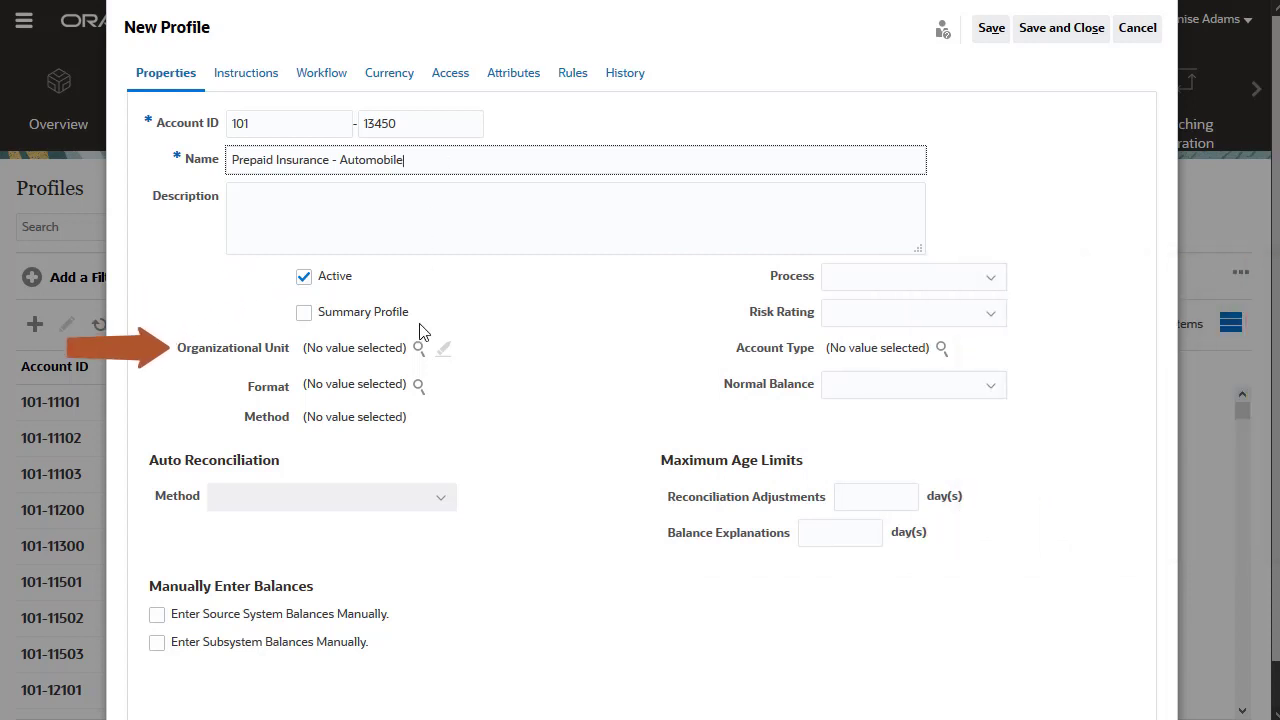
# Set the profile's organizational unit to Americas and its format to Prepaid Insurance.
pyautogui.click(418, 349)
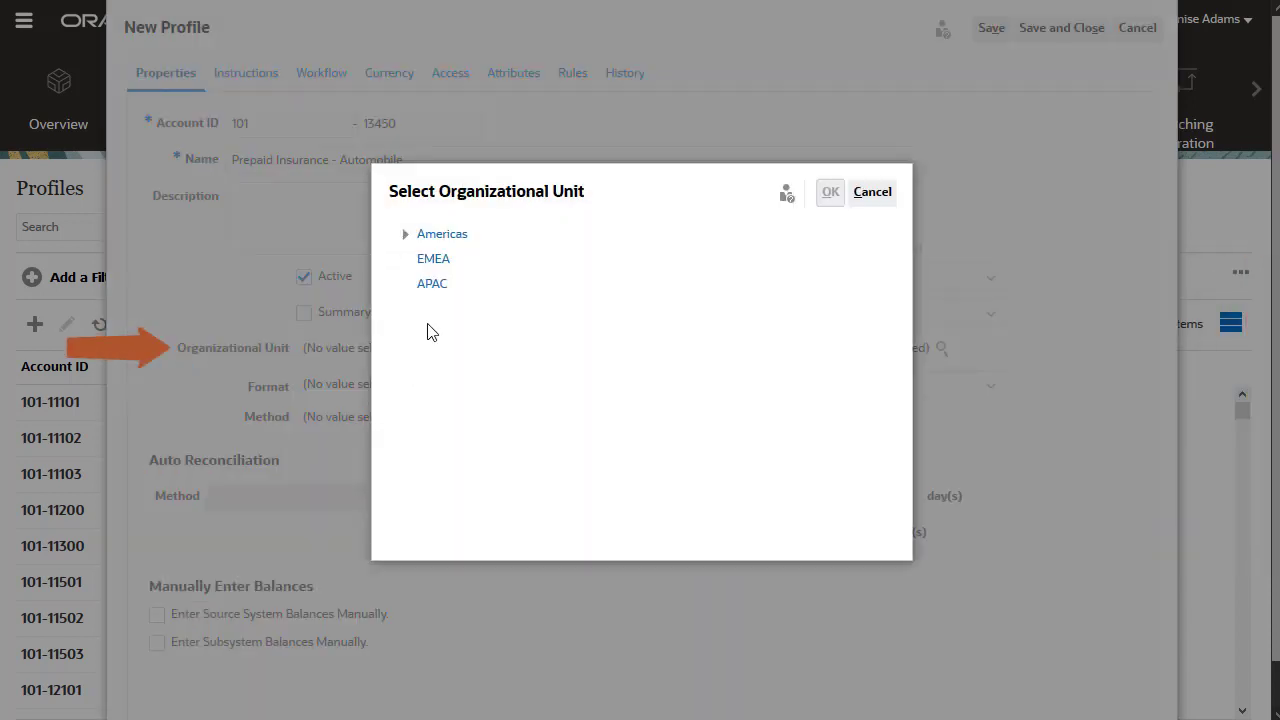
pyautogui.click(444, 236)
pyautogui.click(829, 198)
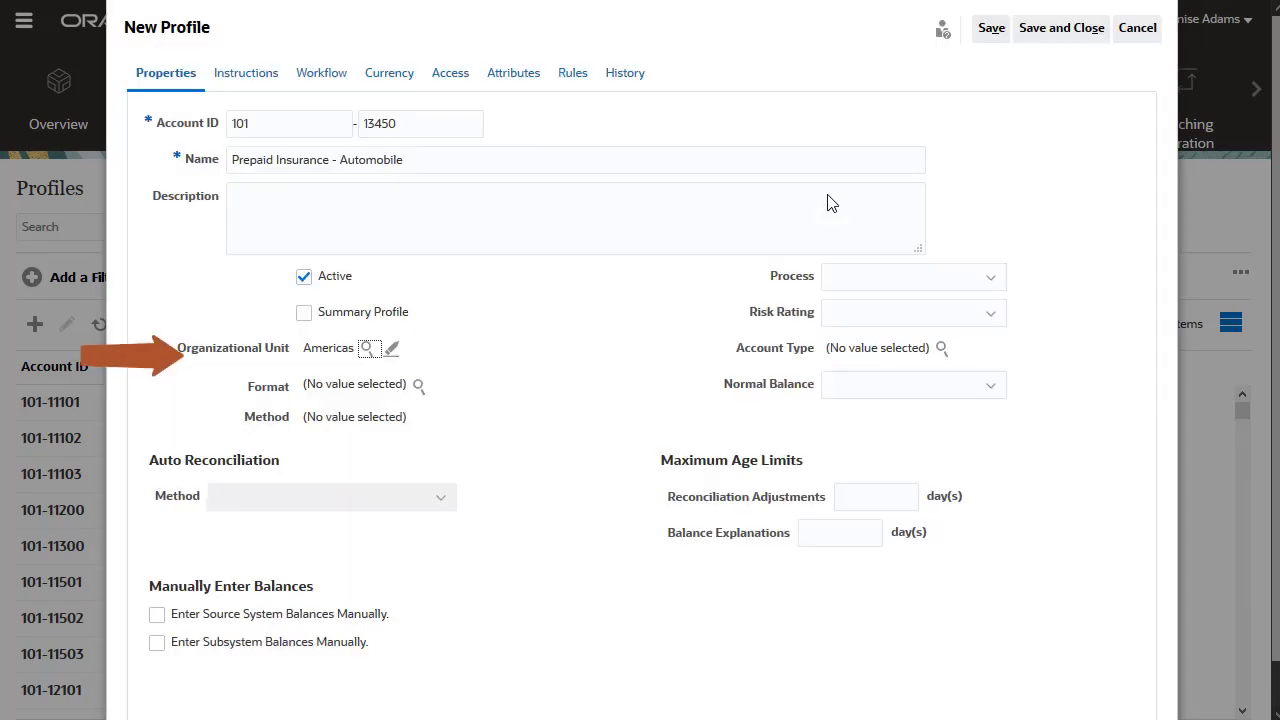
pyautogui.click(418, 386)
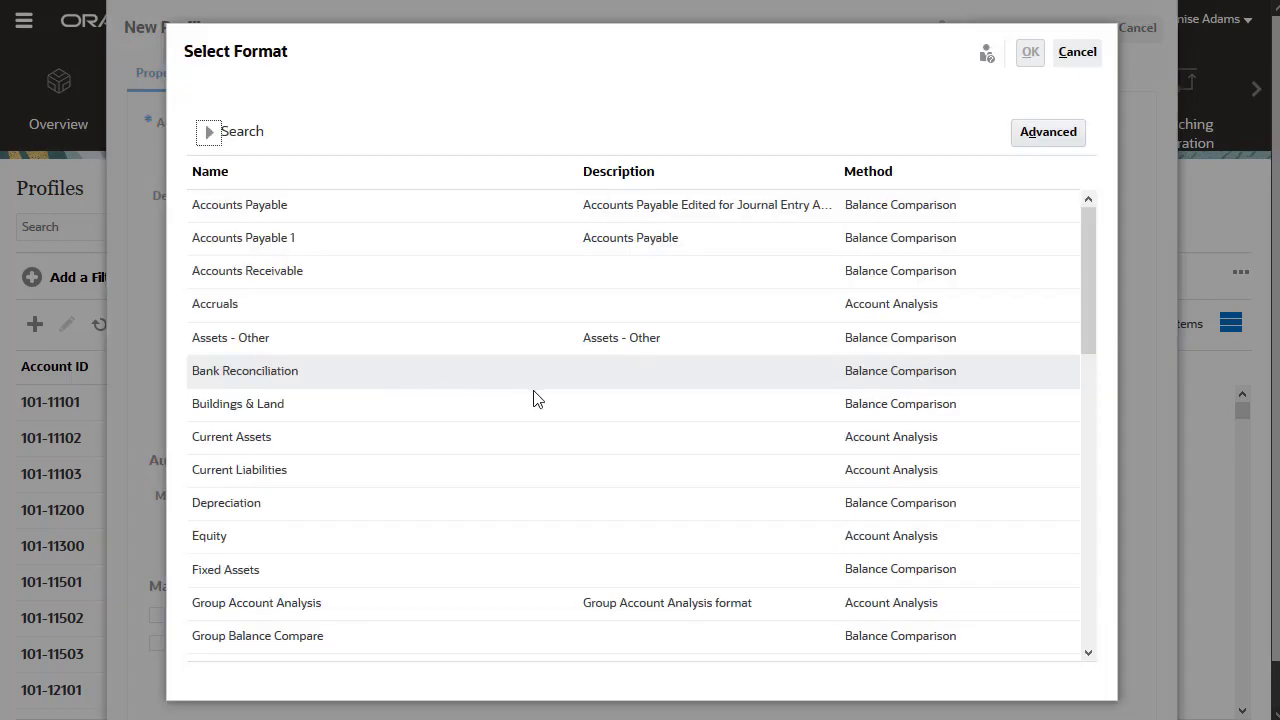
pyautogui.moveTo(1088, 330); pyautogui.dragTo(1088, 524)
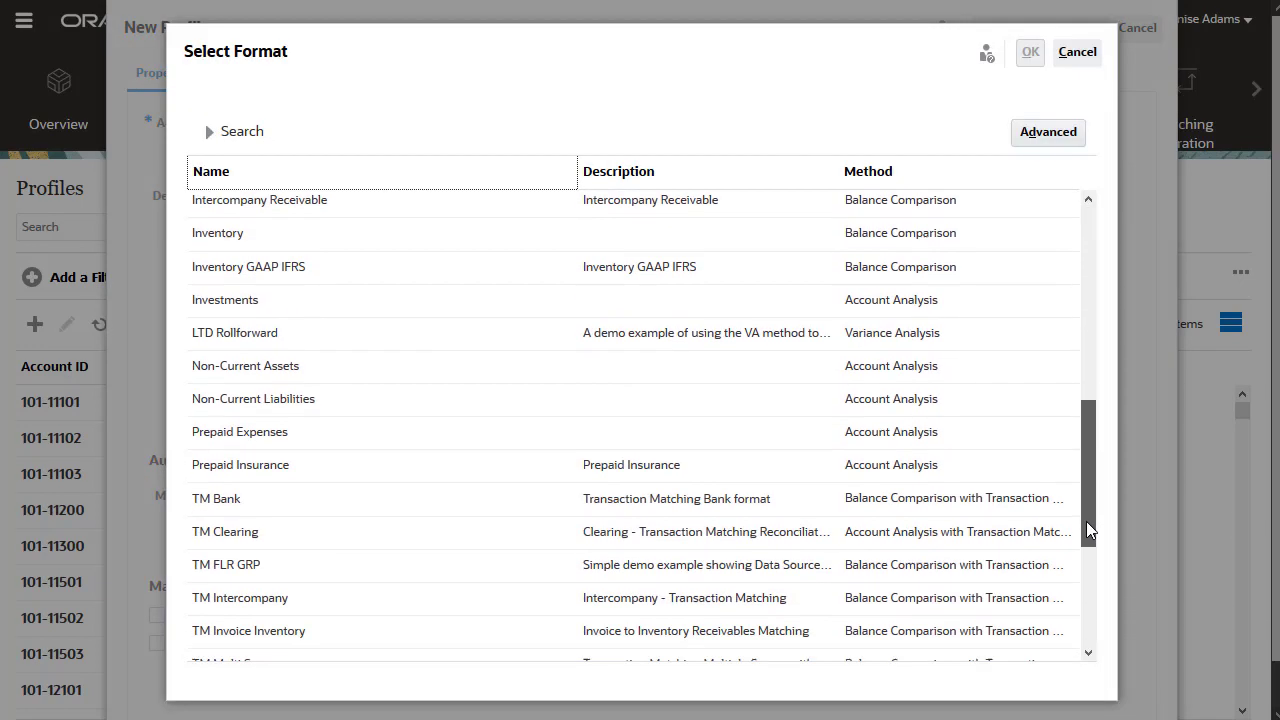
pyautogui.click(963, 450)
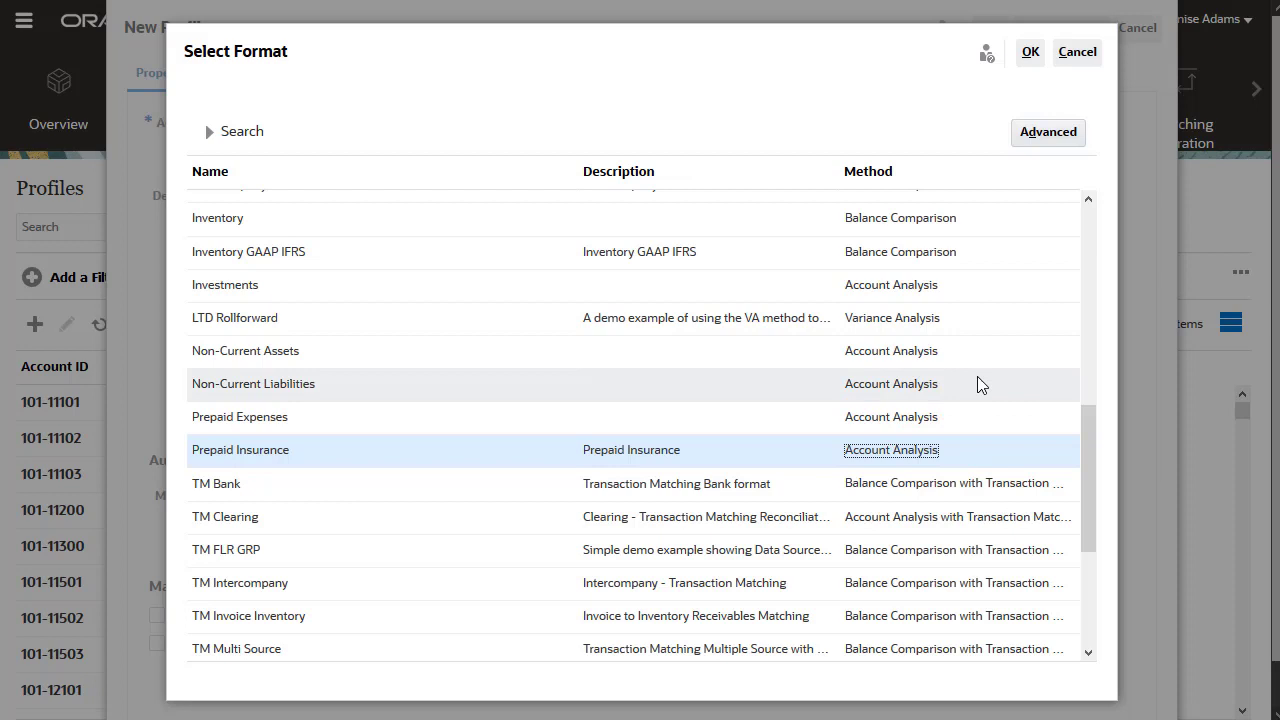
pyautogui.click(1030, 51)
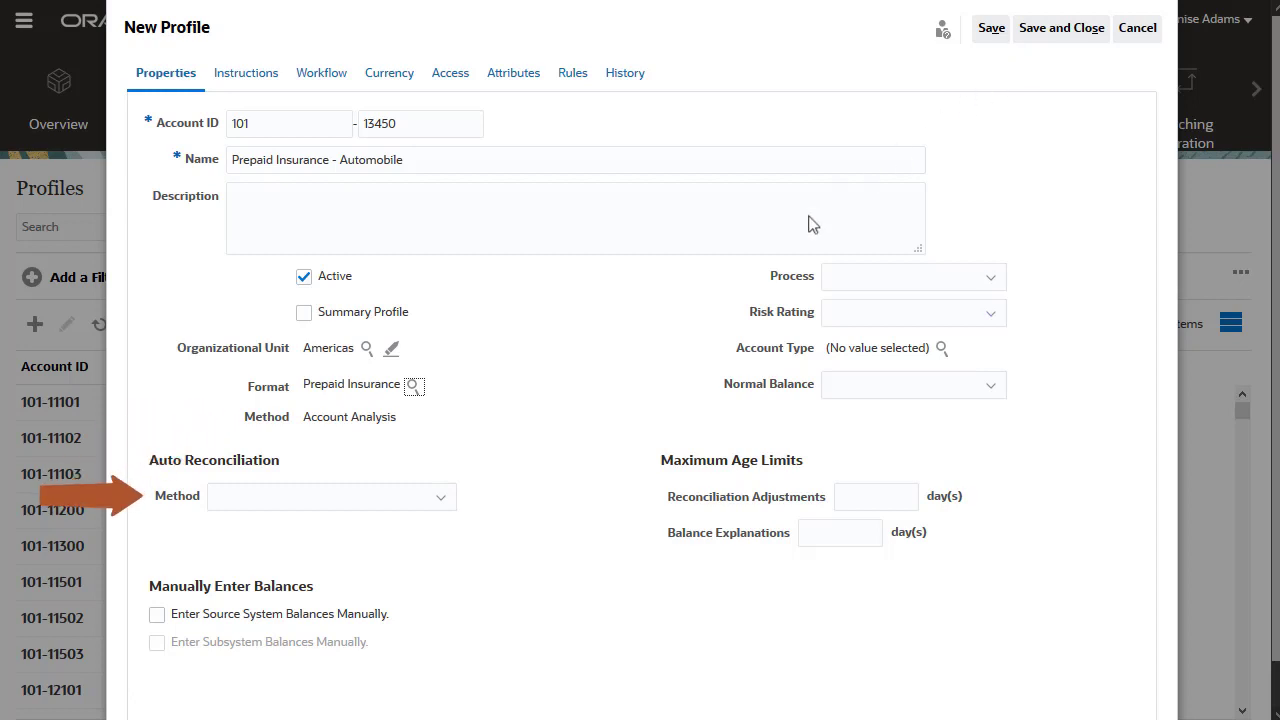
# Set the auto reconciliation method to "Balance is zero and no activity".
pyautogui.click(446, 499)
pyautogui.click(446, 499)
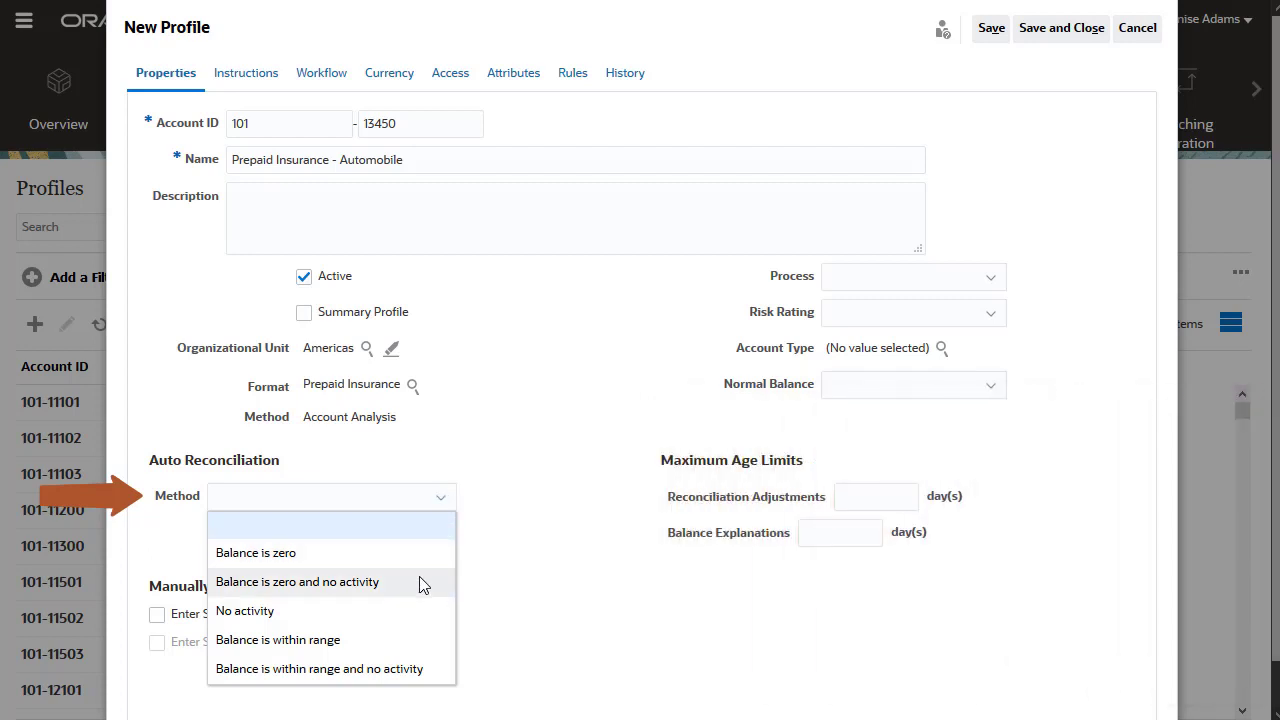
pyautogui.click(420, 589)
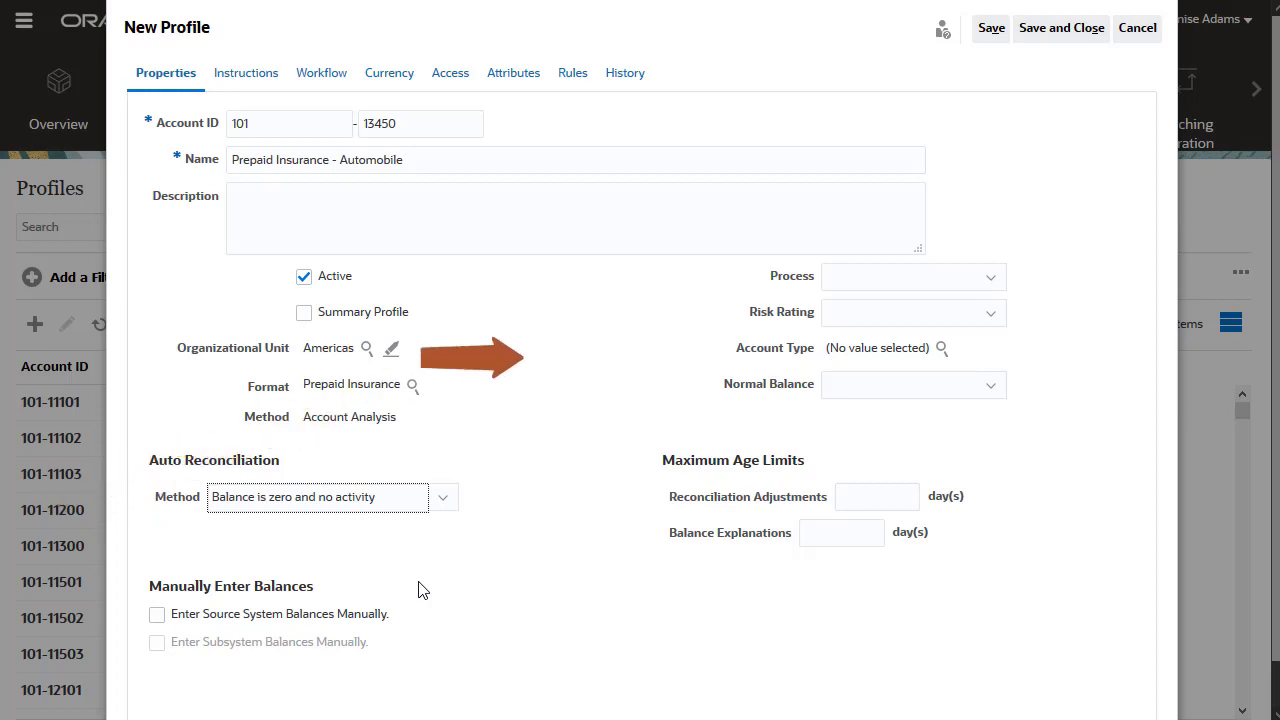
# Set the profile's process to Balance Sheet and its risk rating to Medium.
pyautogui.click(970, 296)
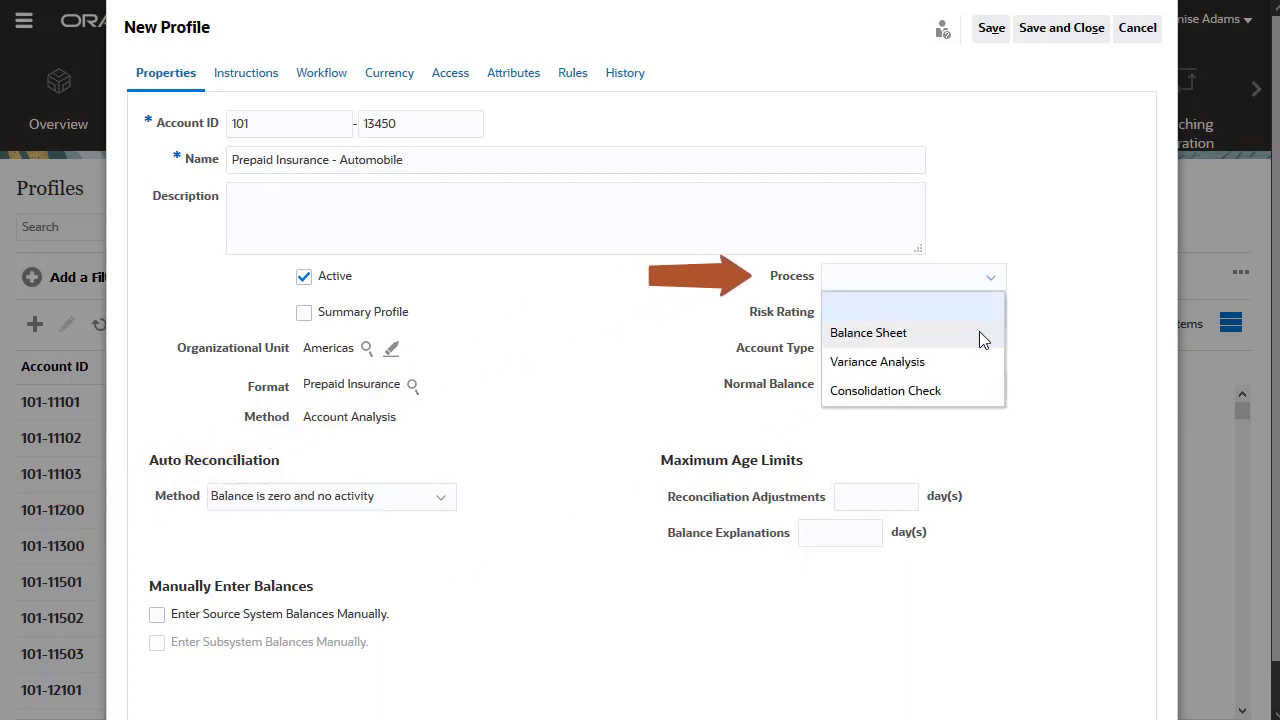
pyautogui.click(979, 331)
pyautogui.click(993, 320)
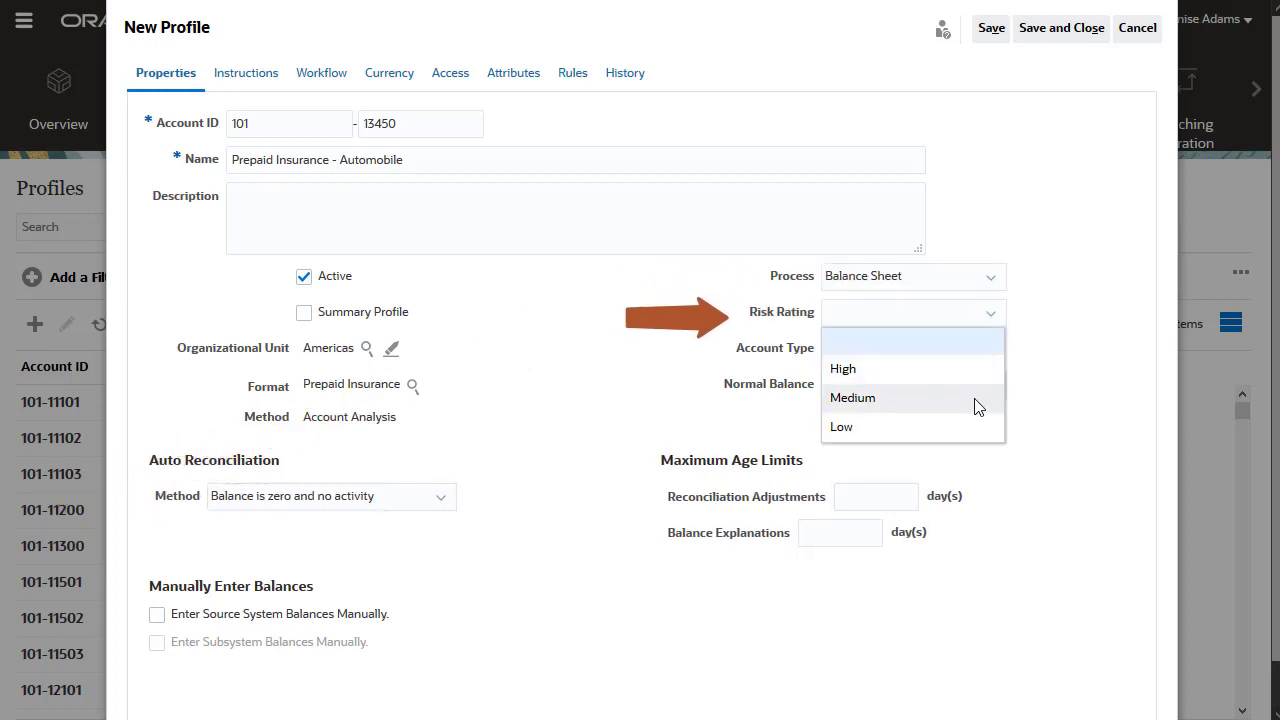
pyautogui.click(974, 402)
# Set the account type to Prepaid Expense under Assets and the normal balance to Debit.
pyautogui.click(941, 352)
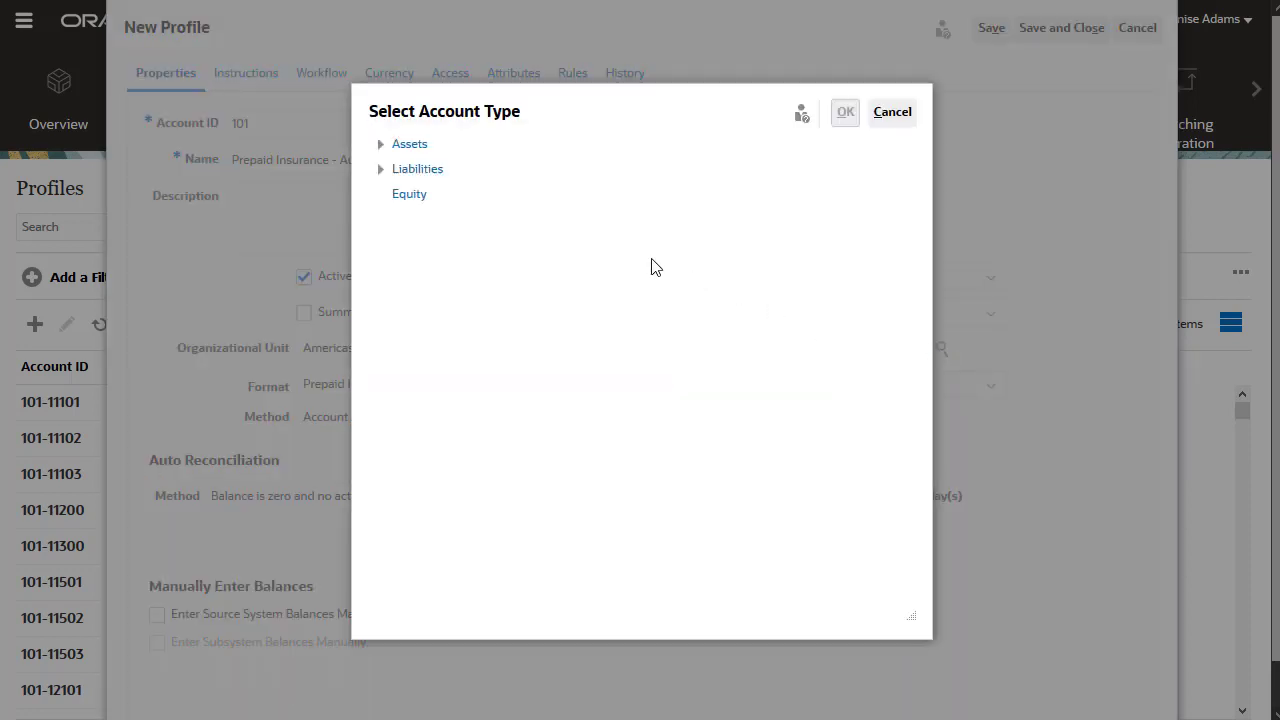
pyautogui.click(380, 147)
pyautogui.click(466, 446)
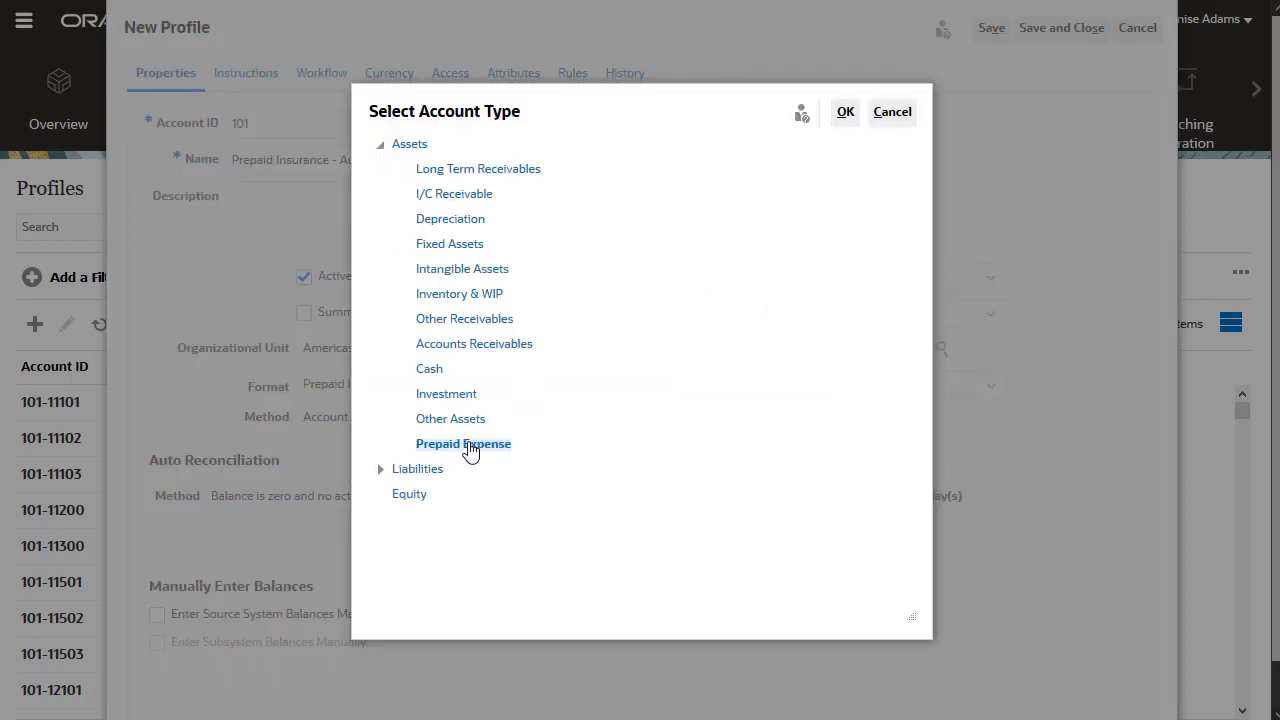
pyautogui.click(846, 114)
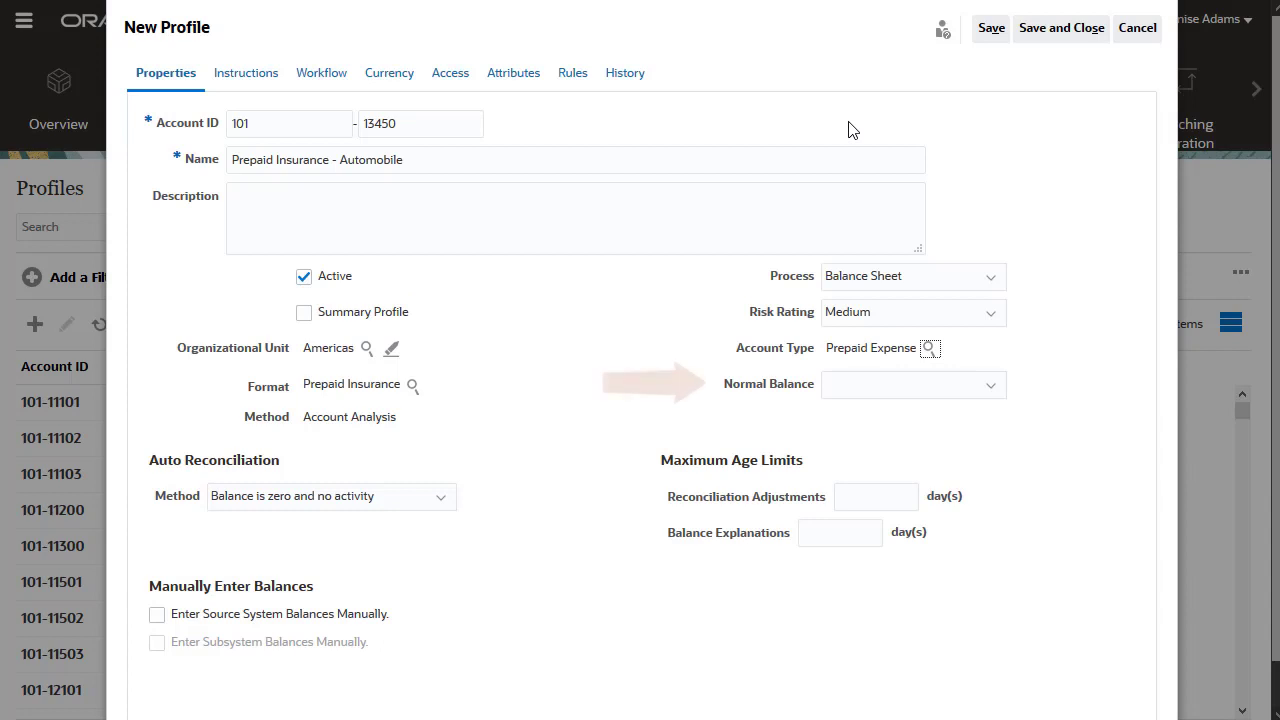
pyautogui.click(993, 386)
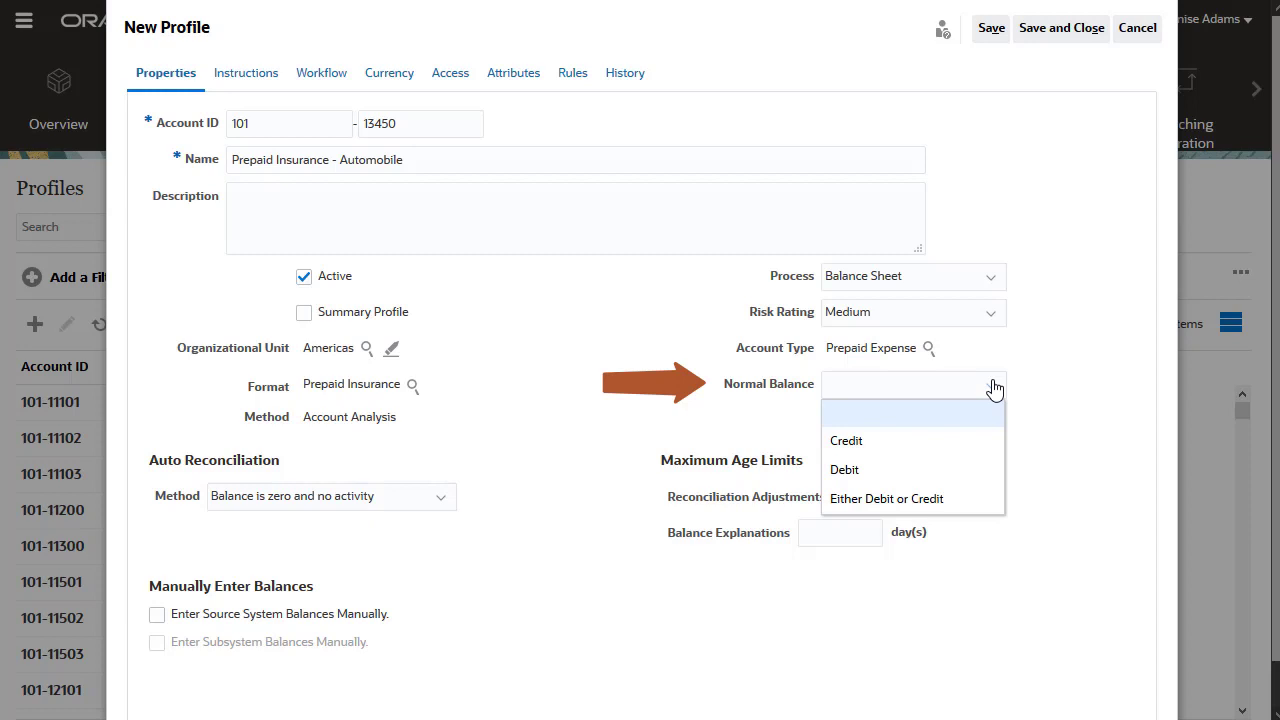
pyautogui.click(976, 474)
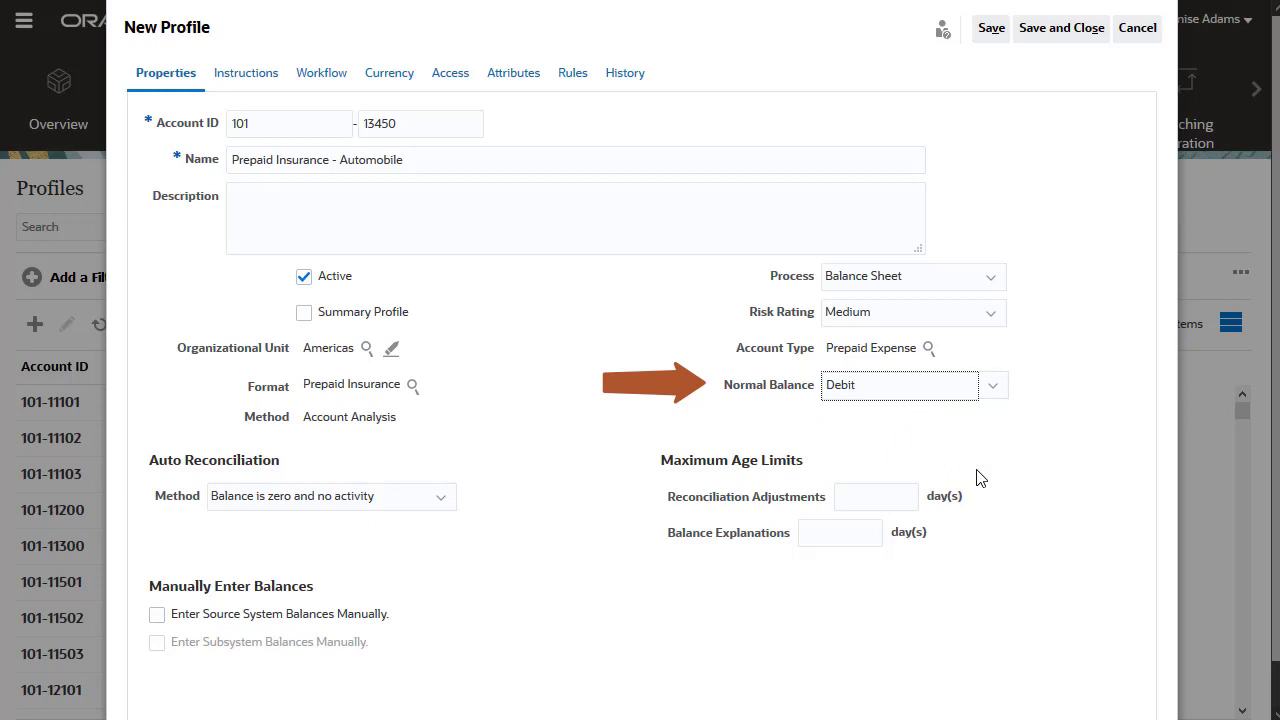
# Set the maximum age limits to 30 days for reconciliation adjustments and 180 days for balance explanations.
pyautogui.click(852, 497)
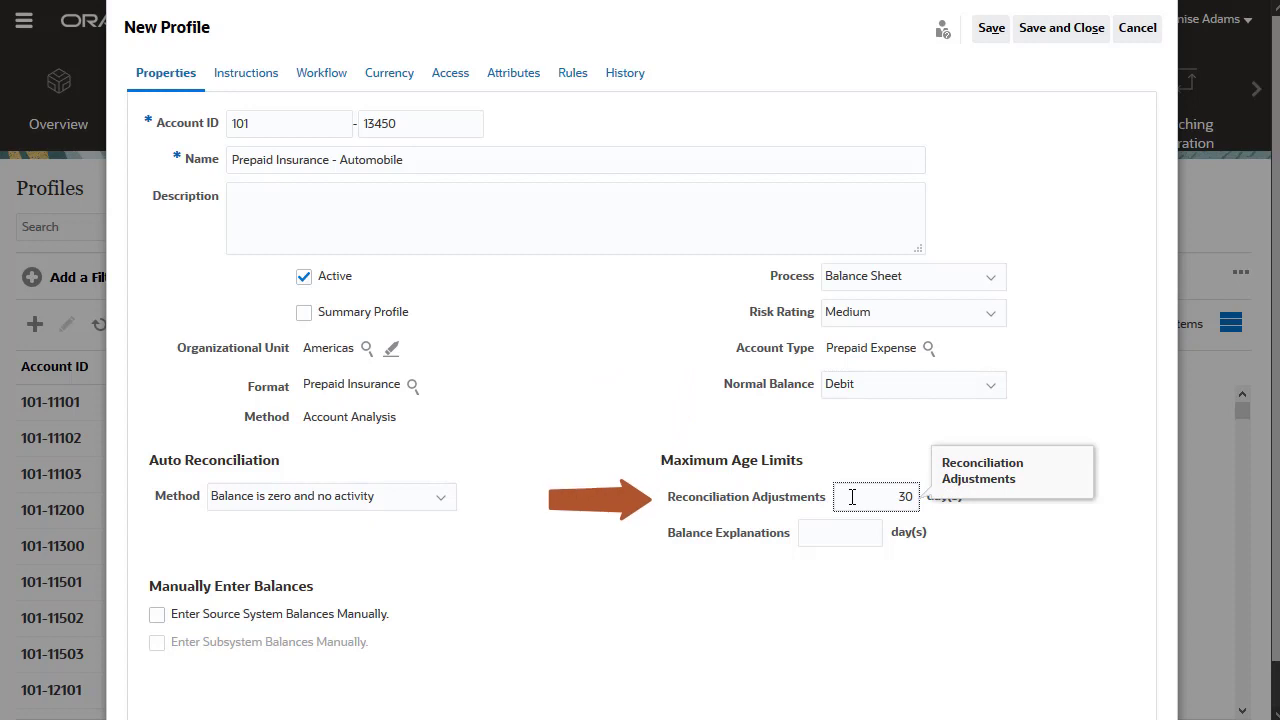
pyautogui.click(819, 540)
pyautogui.write('18')
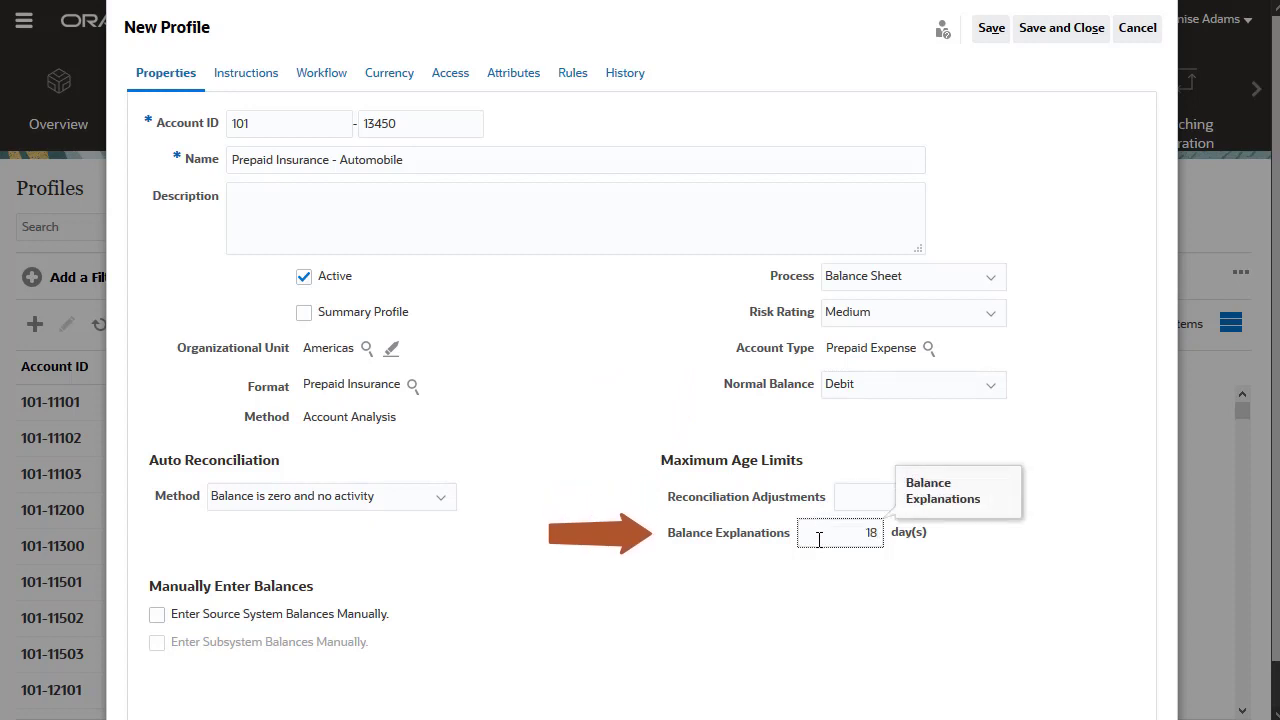
pyautogui.write('0')
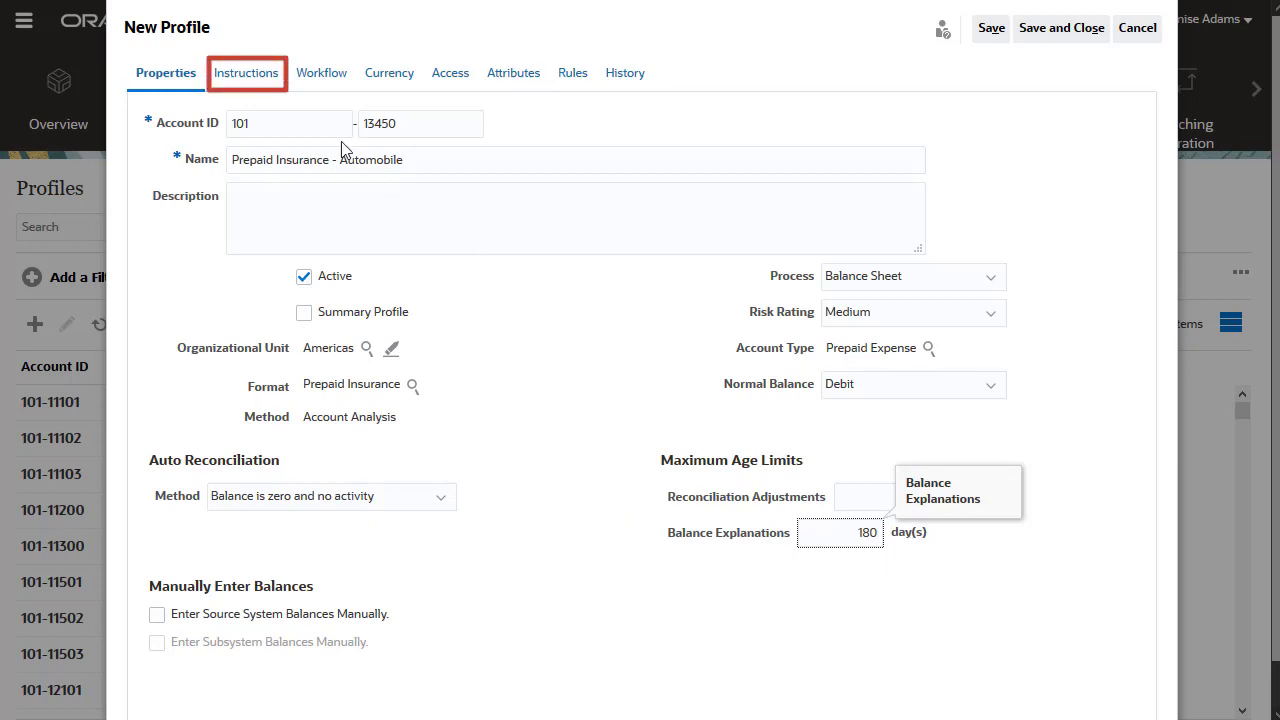
# Enter the profile instructions "Transactions have been copied from the prior period reconciliation.".
pyautogui.click(263, 80)
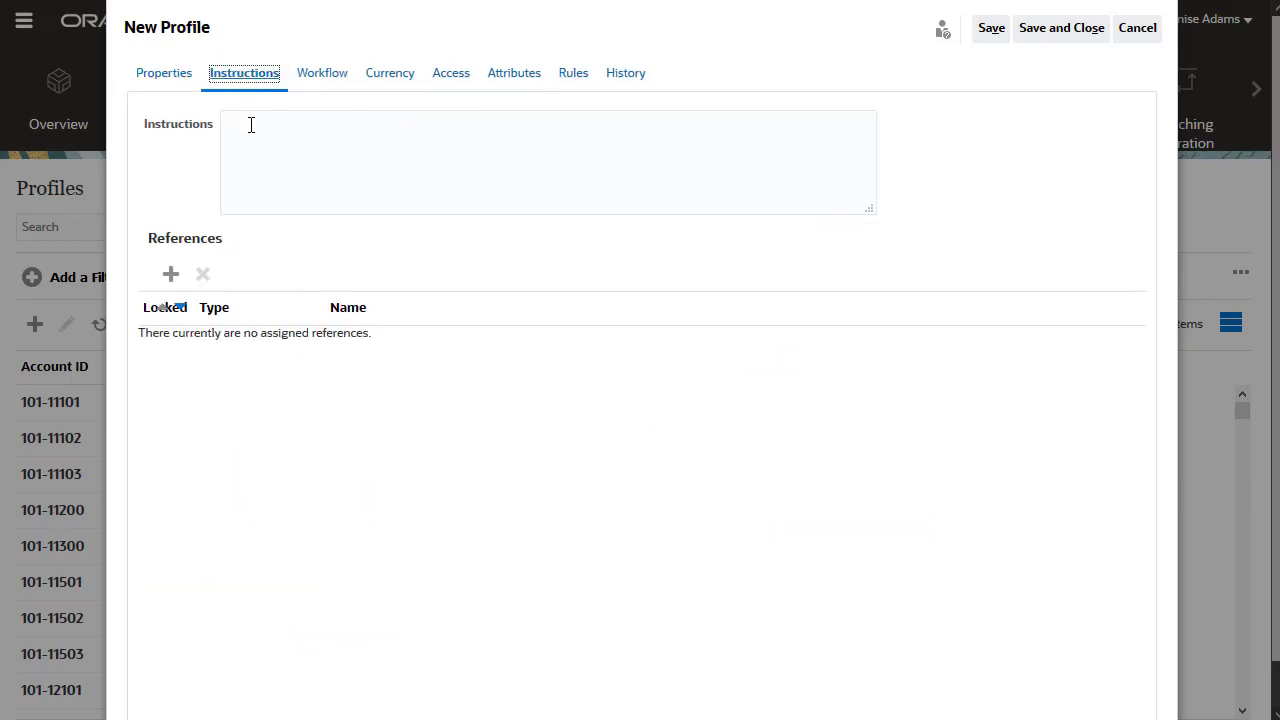
pyautogui.click(251, 124)
pyautogui.write('Transactions have been copied from the prior period reconciliation.')
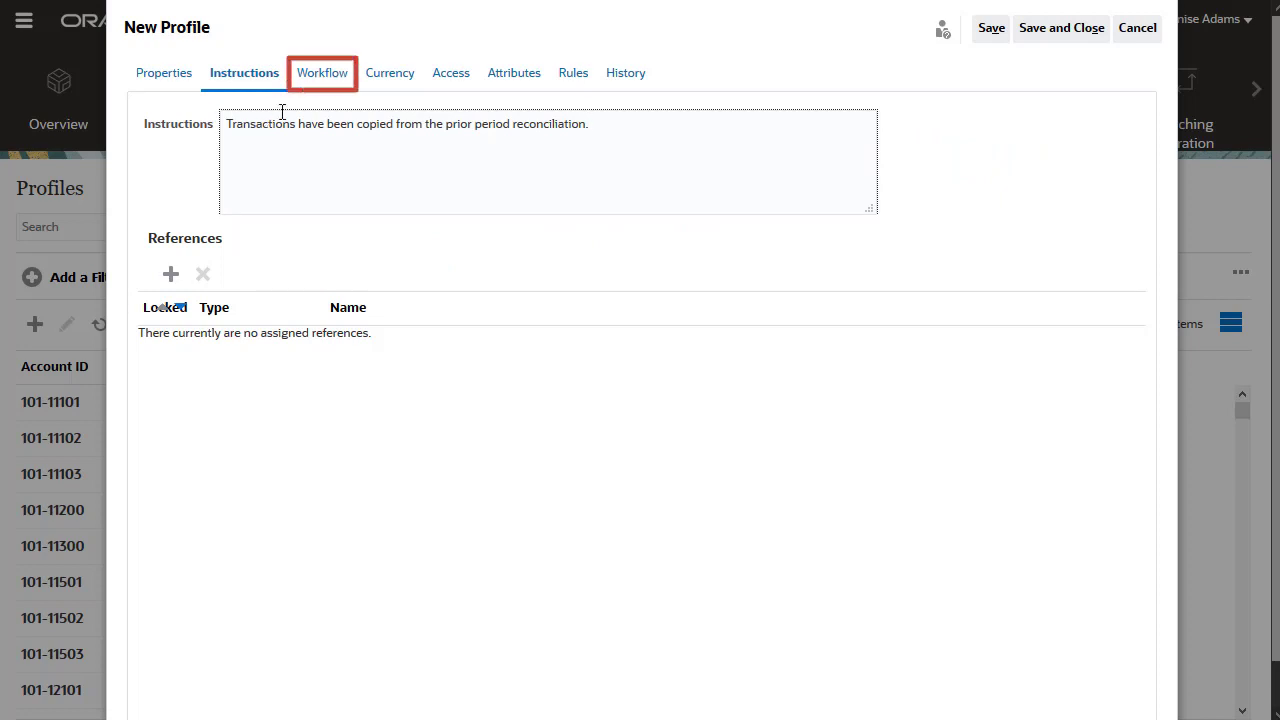
# Assign the workflow preparer by searching first names for "k*" and selecting the matching user.
pyautogui.click(314, 84)
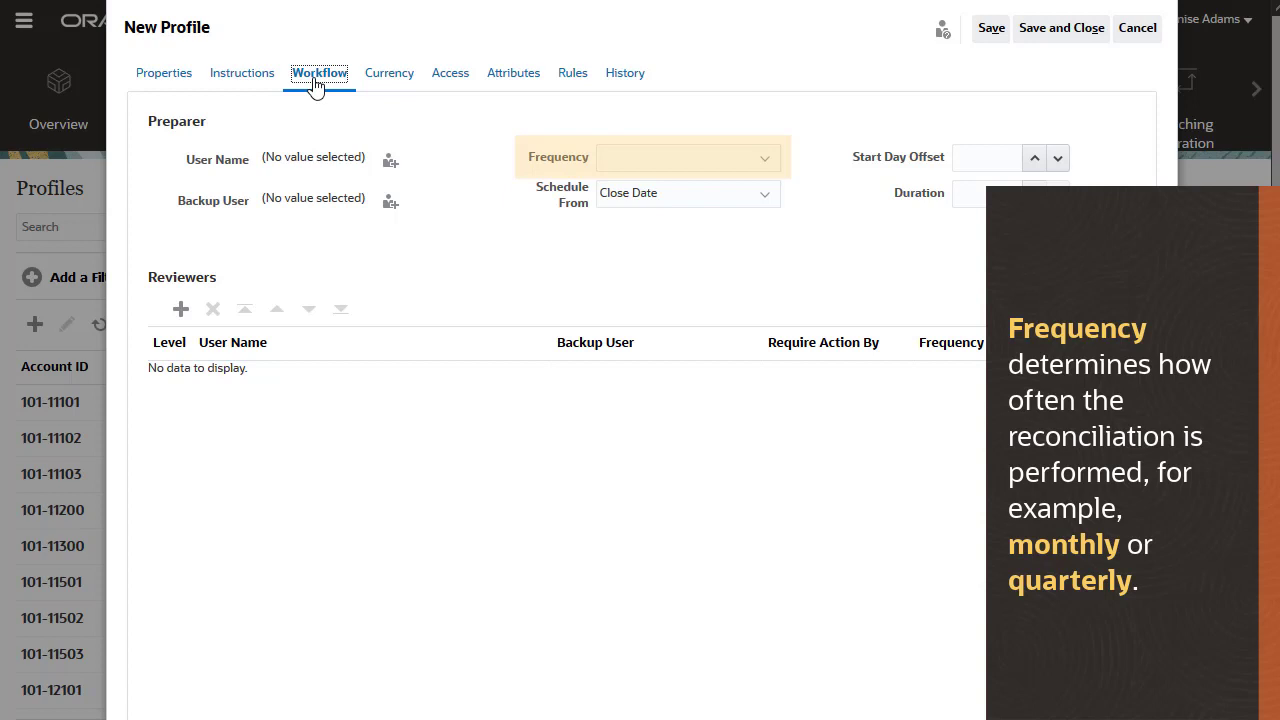
pyautogui.click(389, 163)
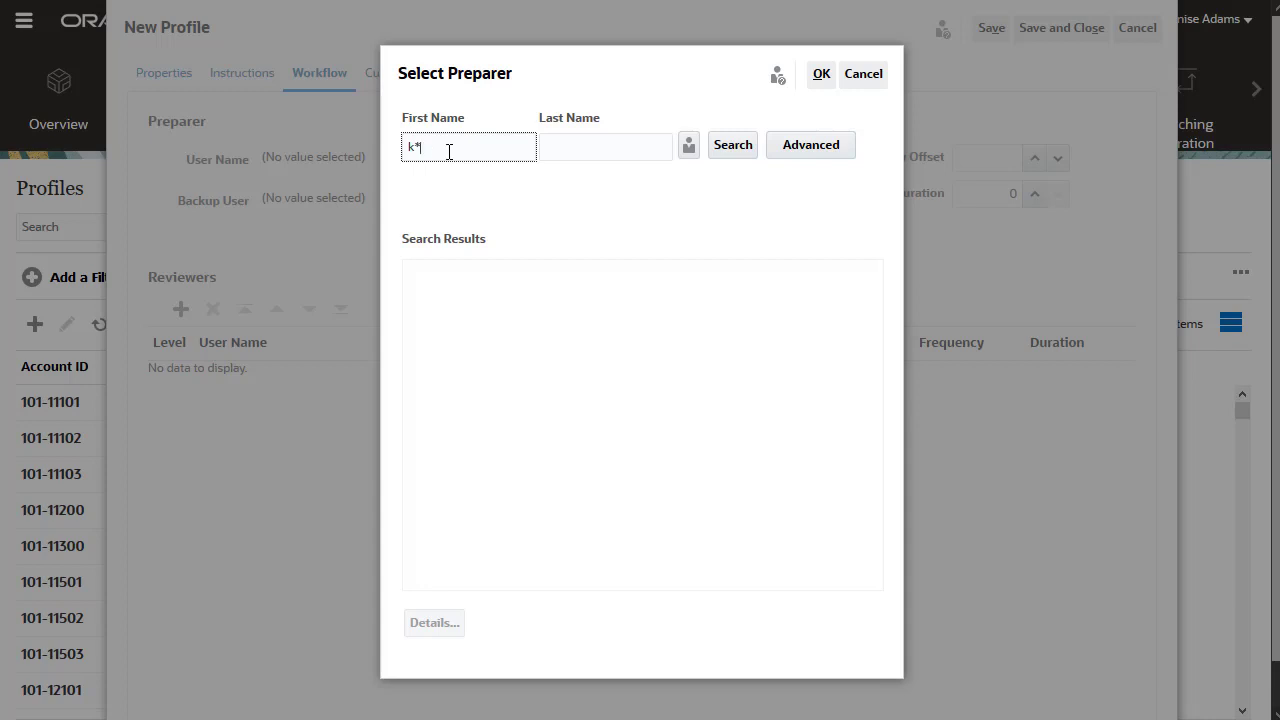
pyautogui.click(731, 160)
pyautogui.click(675, 275)
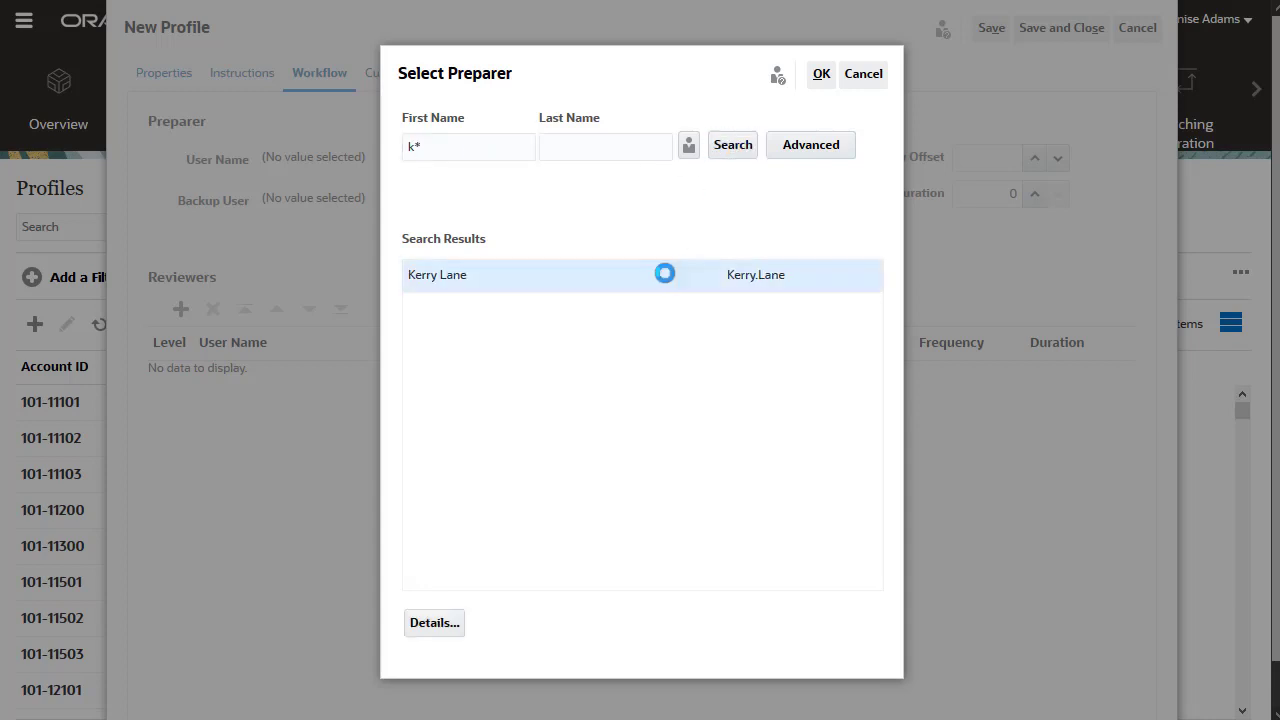
pyautogui.click(821, 74)
# Set the preparer's frequency to Monthly, with a start day offset of 0 and a duration of 3.
pyautogui.click(768, 158)
pyautogui.click(762, 220)
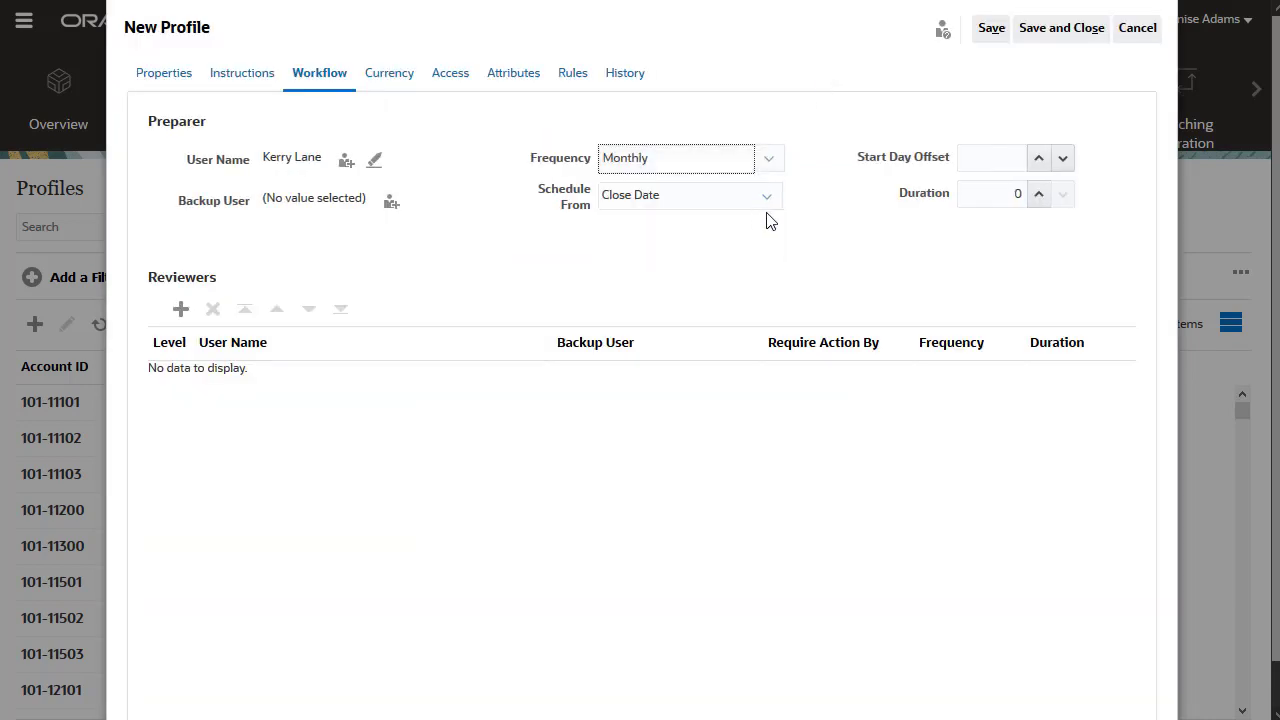
pyautogui.click(980, 157)
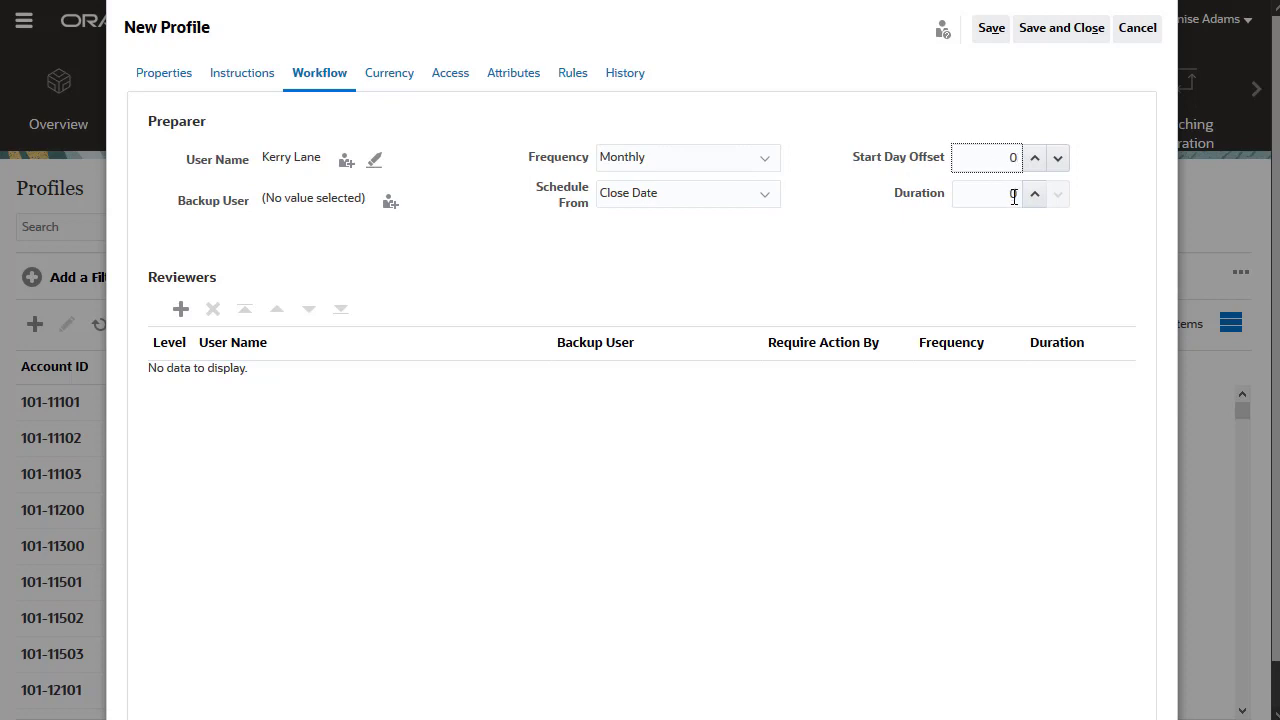
pyautogui.click(1013, 197)
pyautogui.write('3')
# Add a level 1 reviewer by searching first names for "b*" and picking the second user, with a duration of 3.
pyautogui.click(180, 311)
pyautogui.click(326, 389)
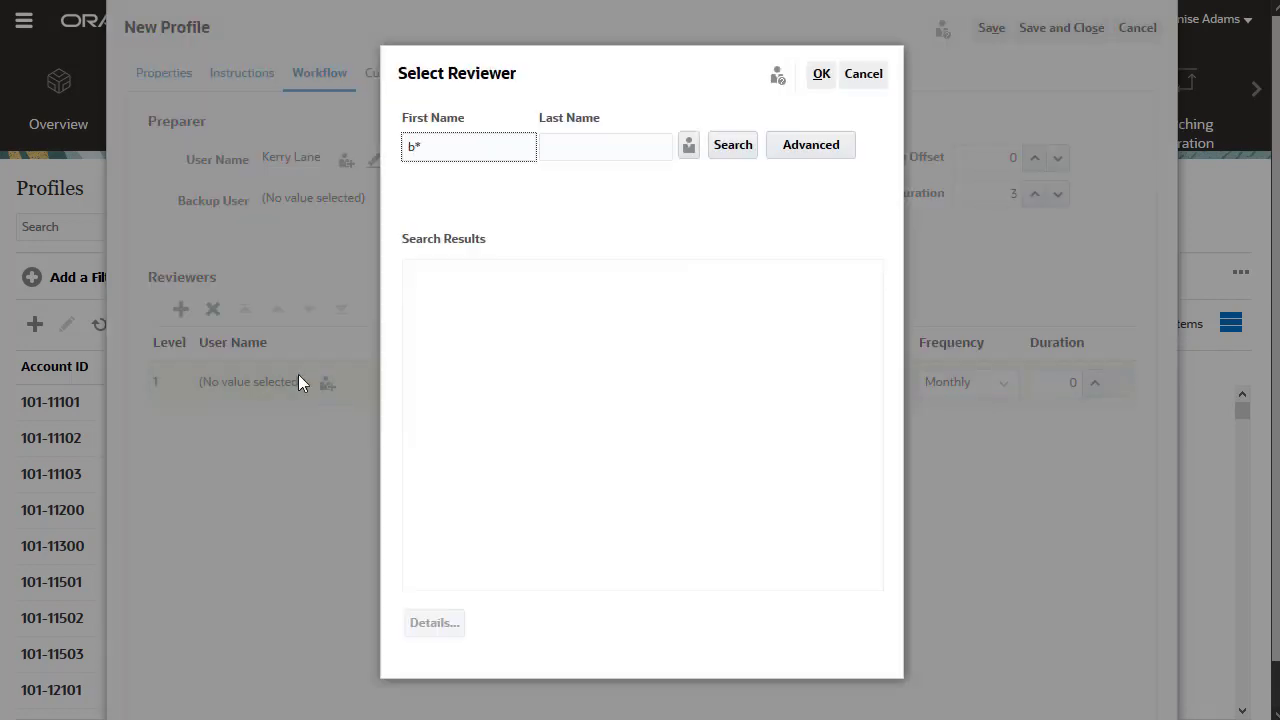
pyautogui.click(745, 152)
pyautogui.click(637, 317)
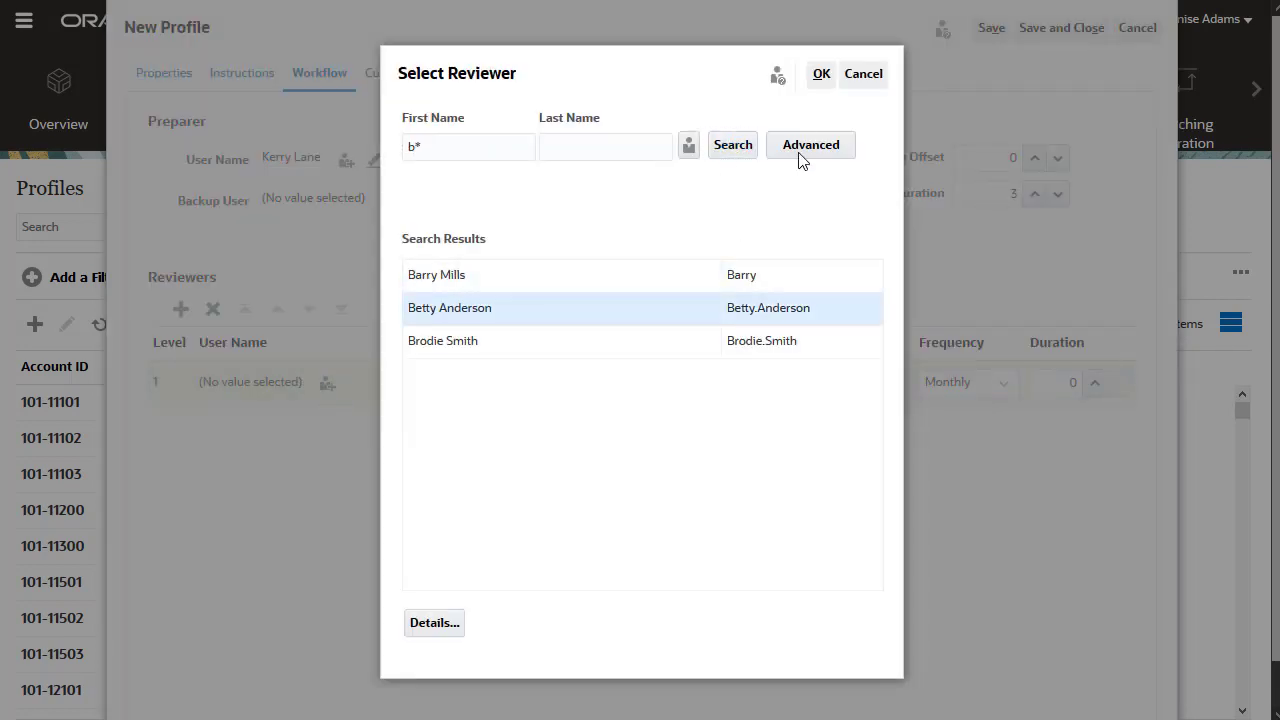
pyautogui.click(821, 74)
pyautogui.click(1095, 383)
pyautogui.click(1095, 383)
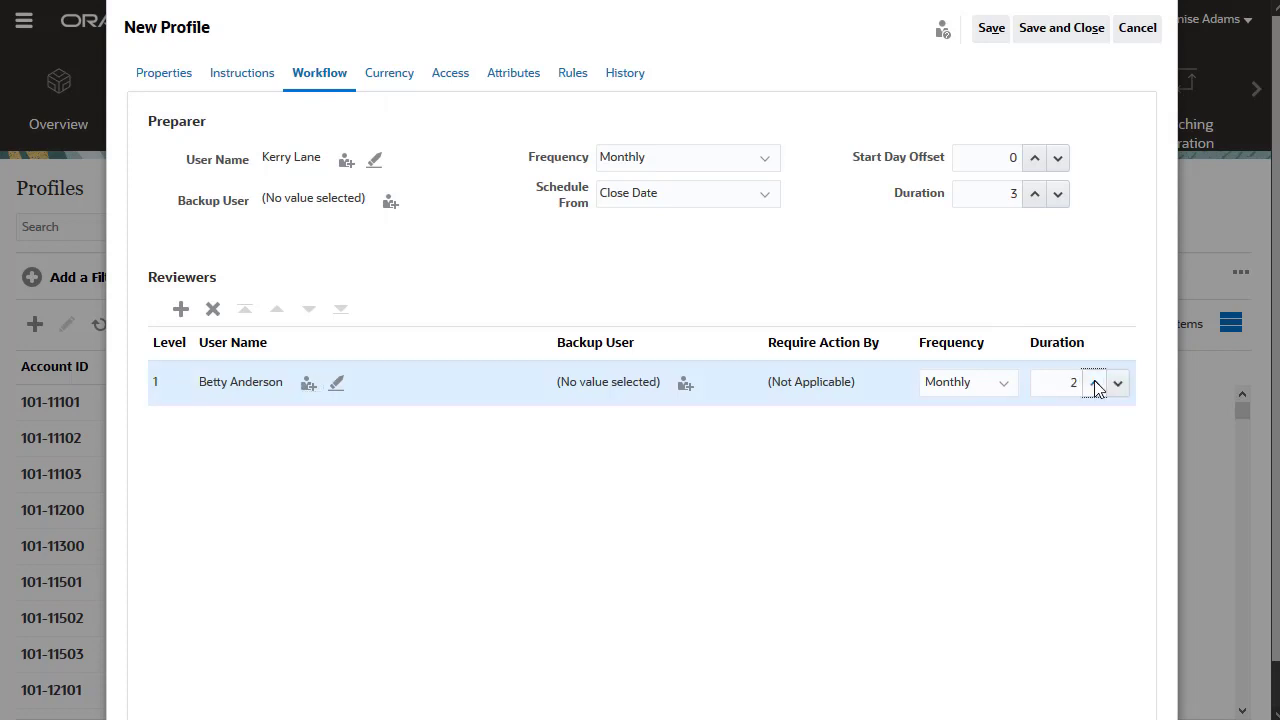
pyautogui.click(1095, 383)
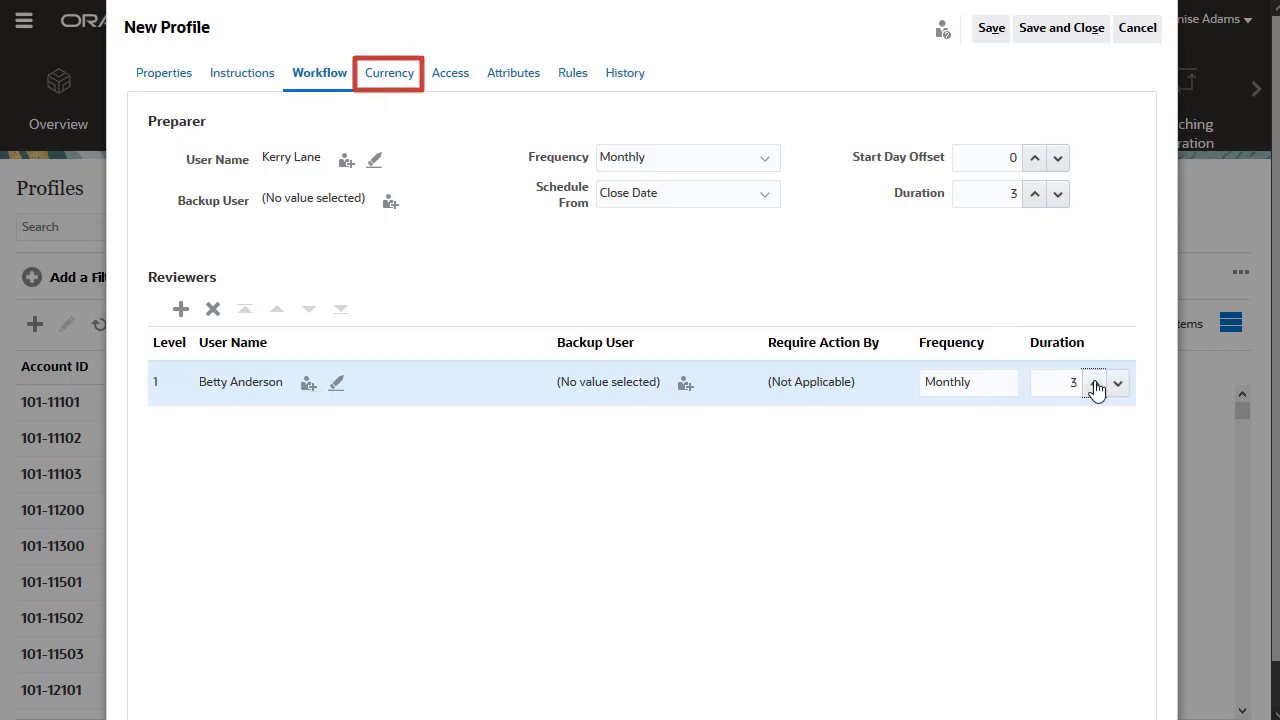
# Set the profile's currency rate type to Accounting.
pyautogui.click(390, 74)
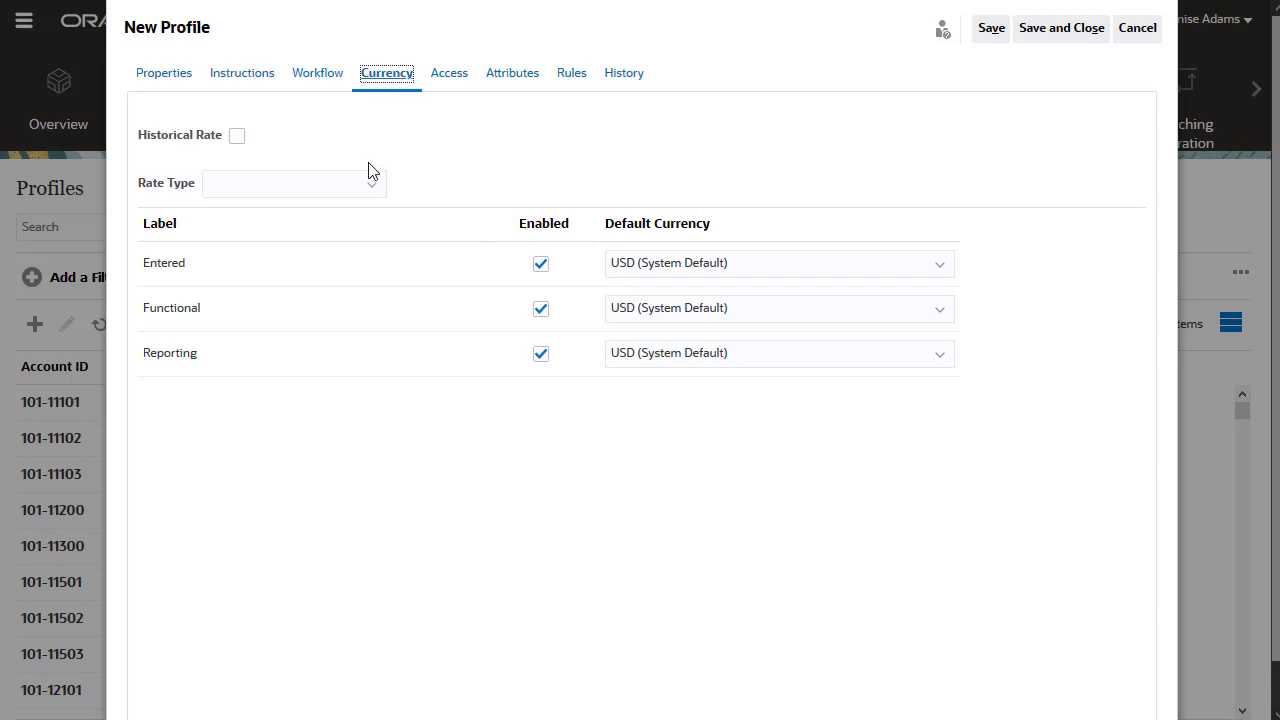
pyautogui.click(369, 190)
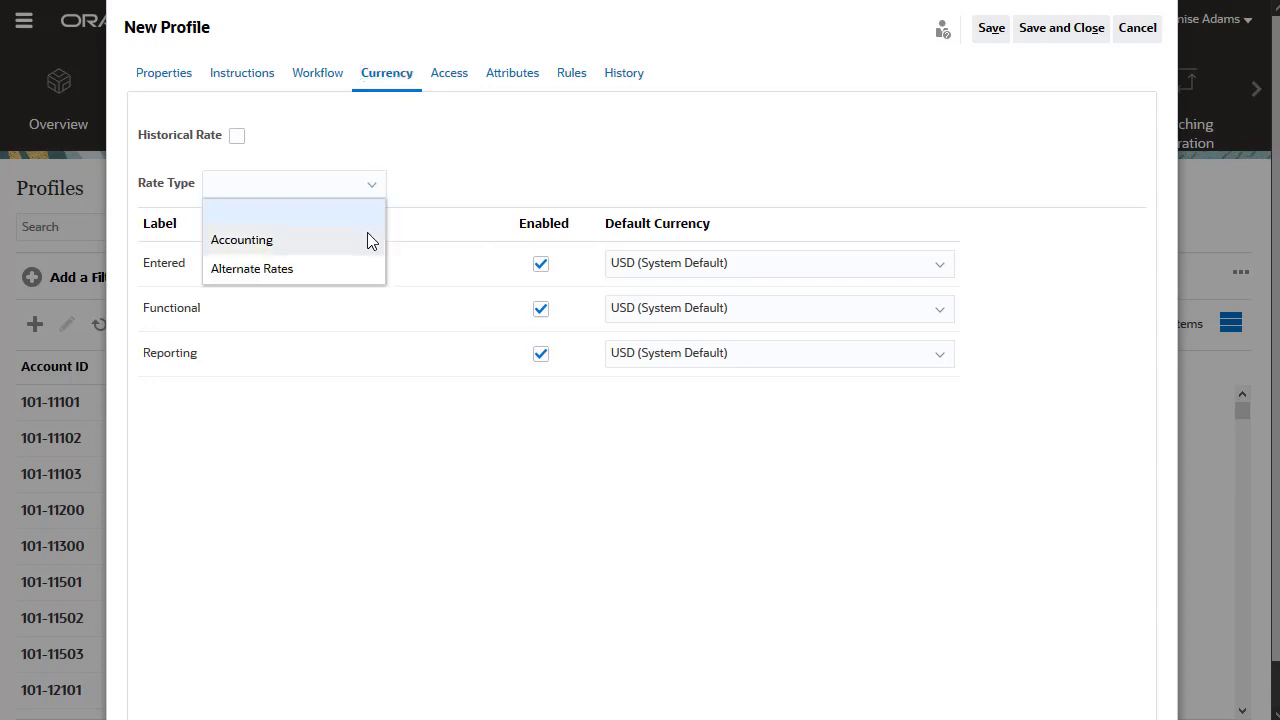
pyautogui.click(368, 238)
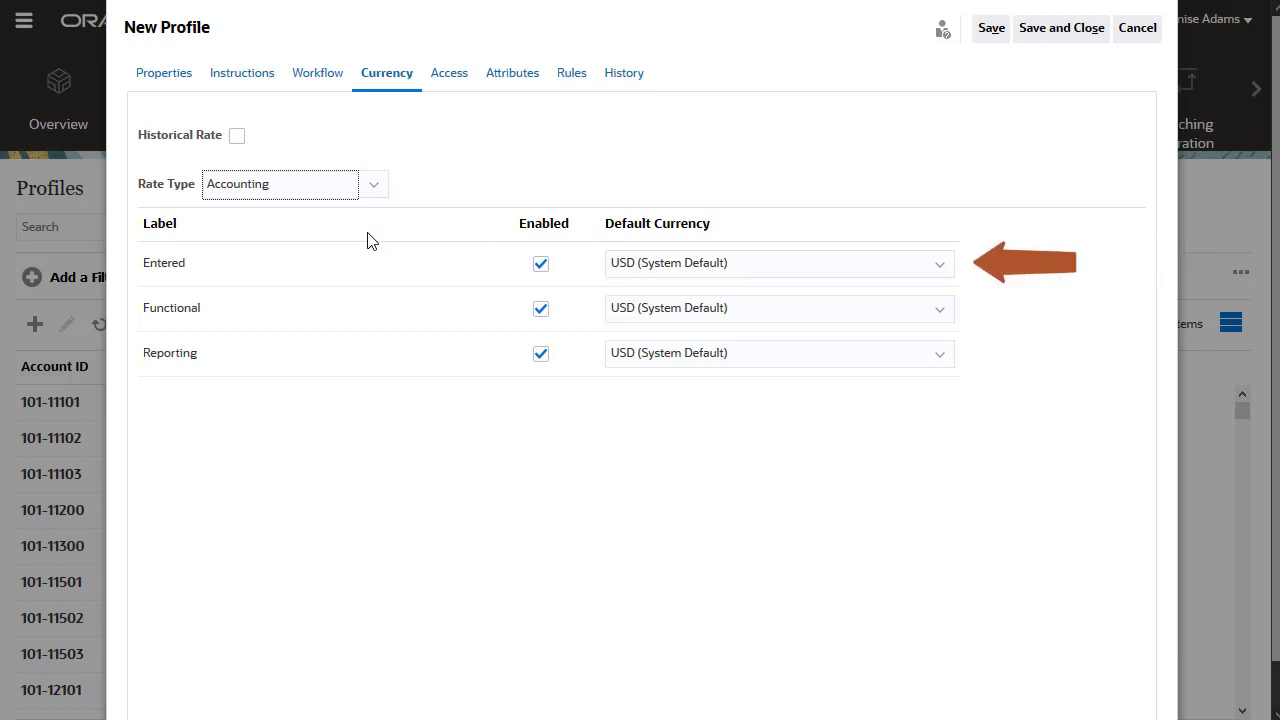
# Set the Functional bucket's default currency to EUR (Euro) and disable the Reporting currency bucket.
pyautogui.click(940, 312)
pyautogui.moveTo(932, 352); pyautogui.dragTo(912, 412)
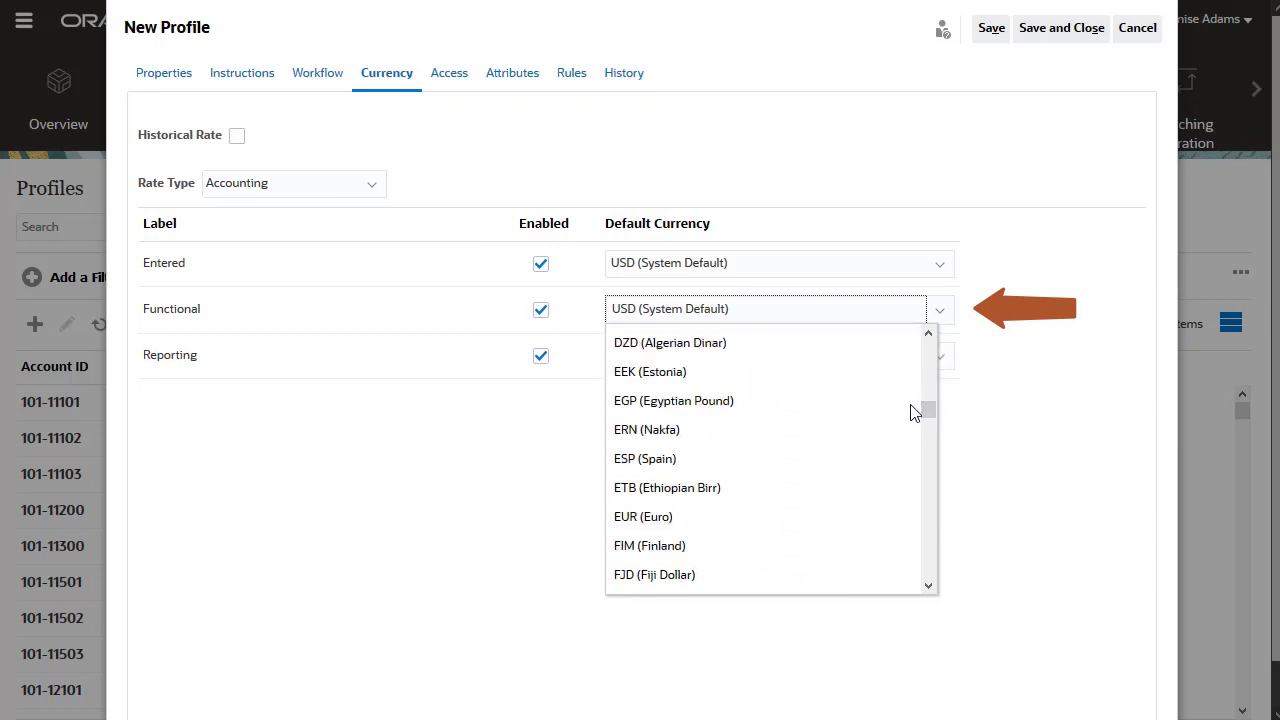
pyautogui.click(827, 516)
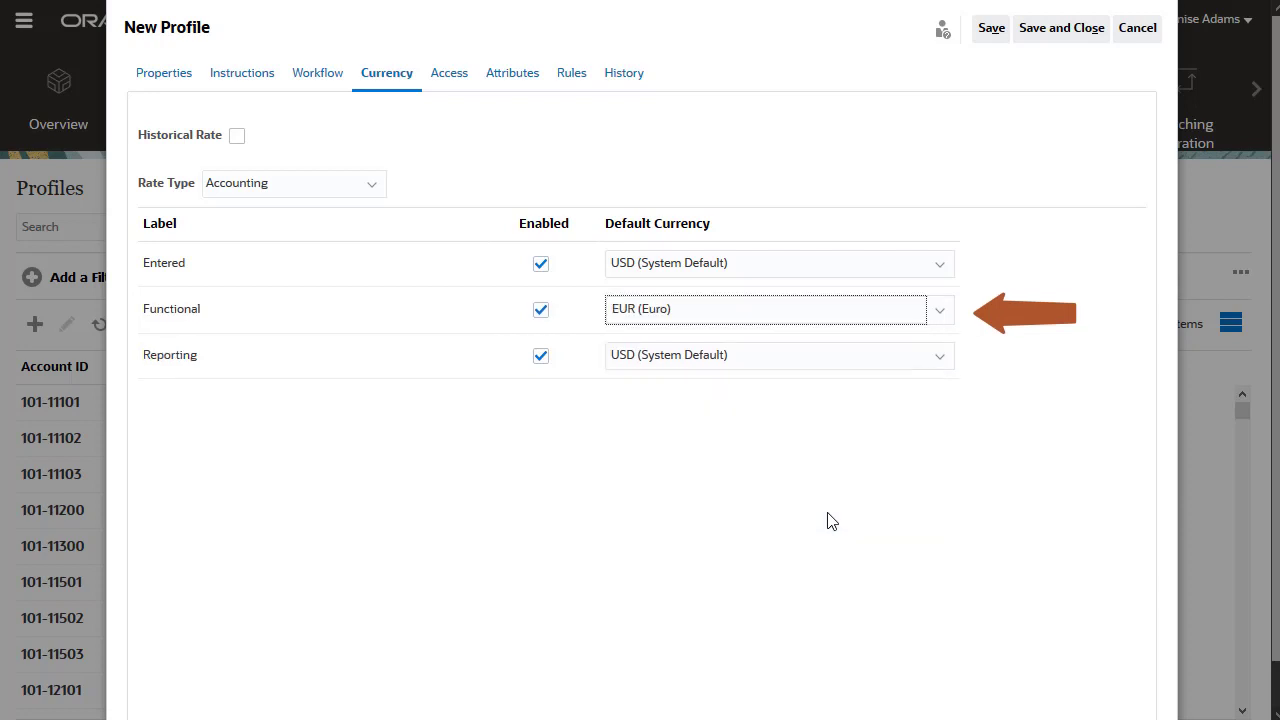
pyautogui.click(541, 363)
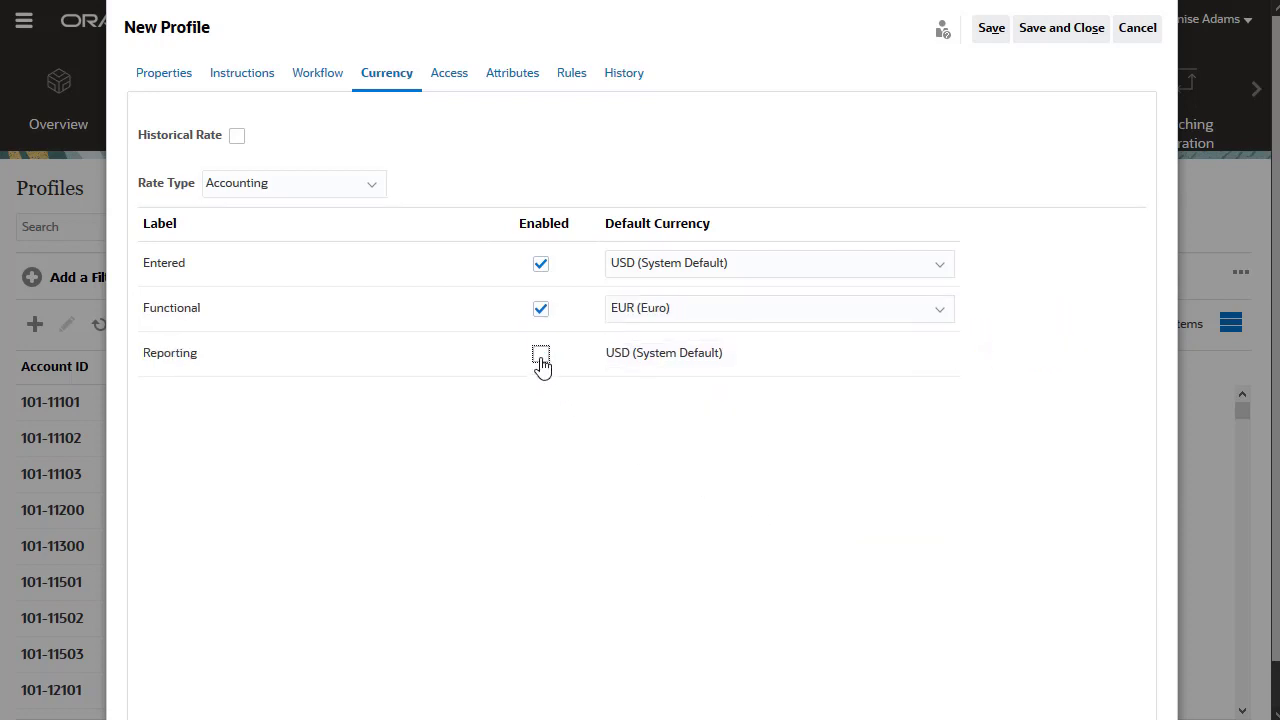
# Search all users without name criteria and add the first three results as commentators for the profile.
pyautogui.click(449, 80)
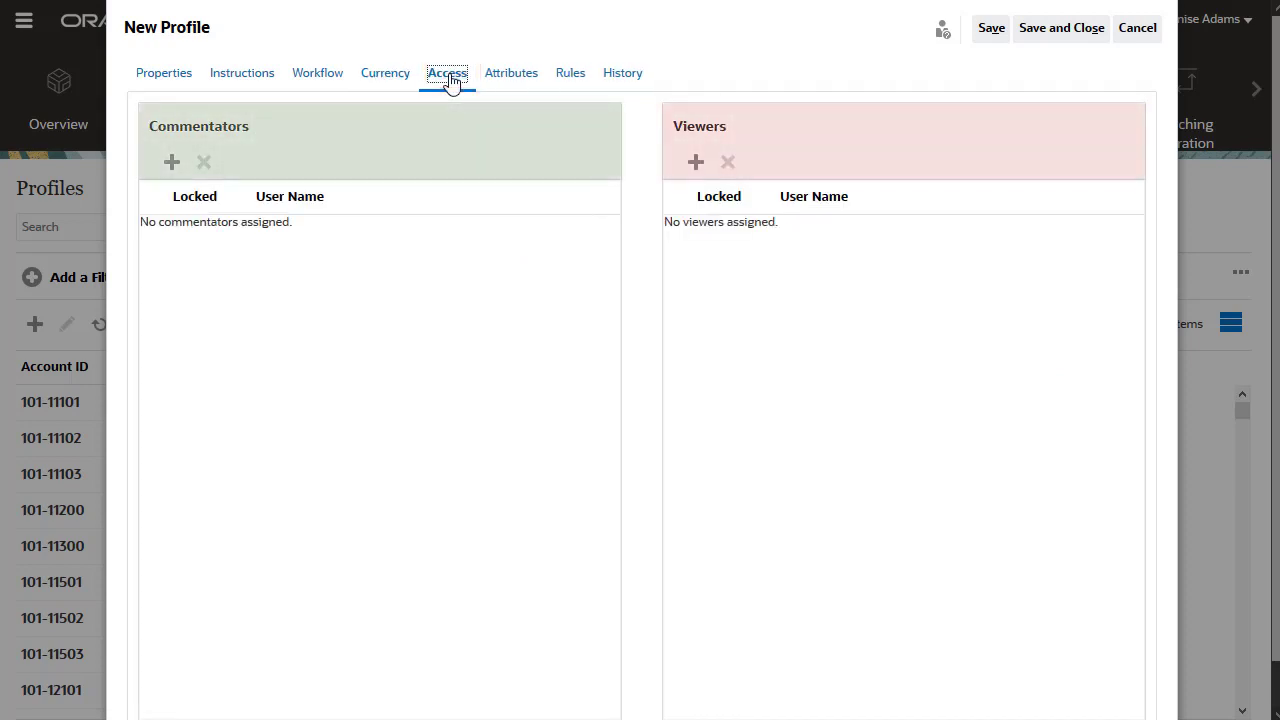
pyautogui.click(171, 161)
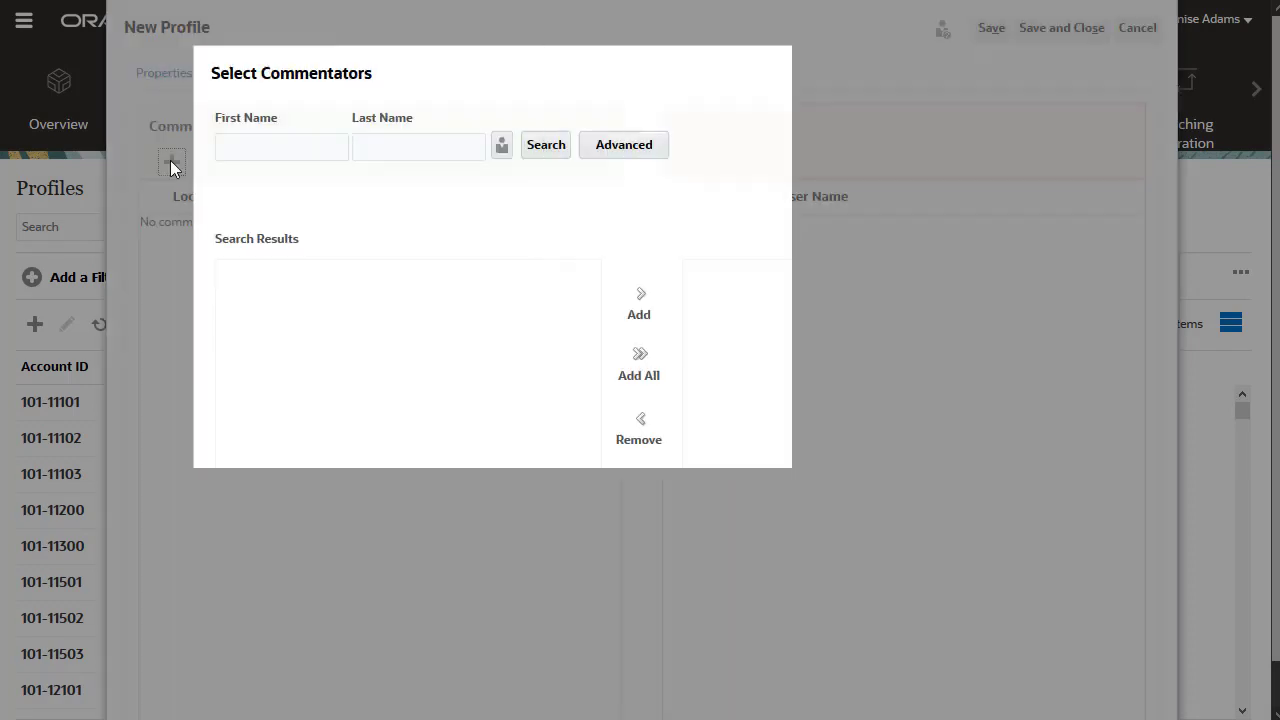
pyautogui.click(543, 147)
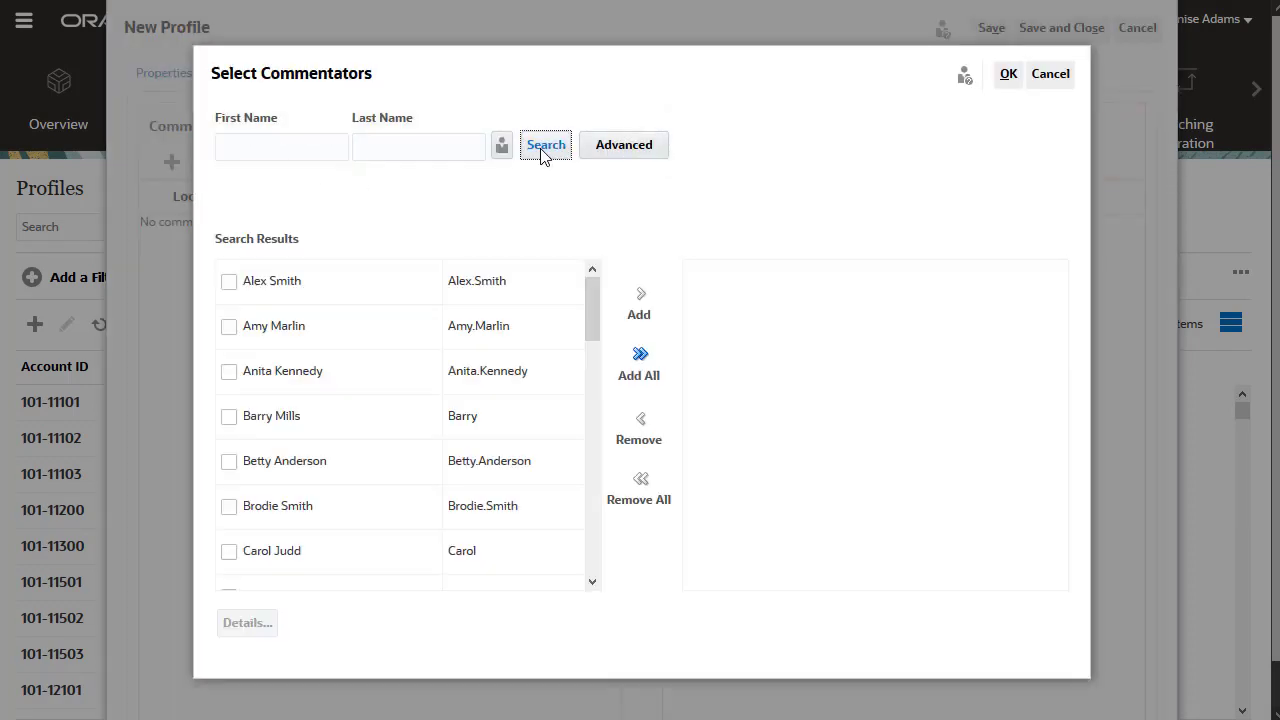
pyautogui.click(229, 281)
pyautogui.click(229, 326)
pyautogui.click(229, 376)
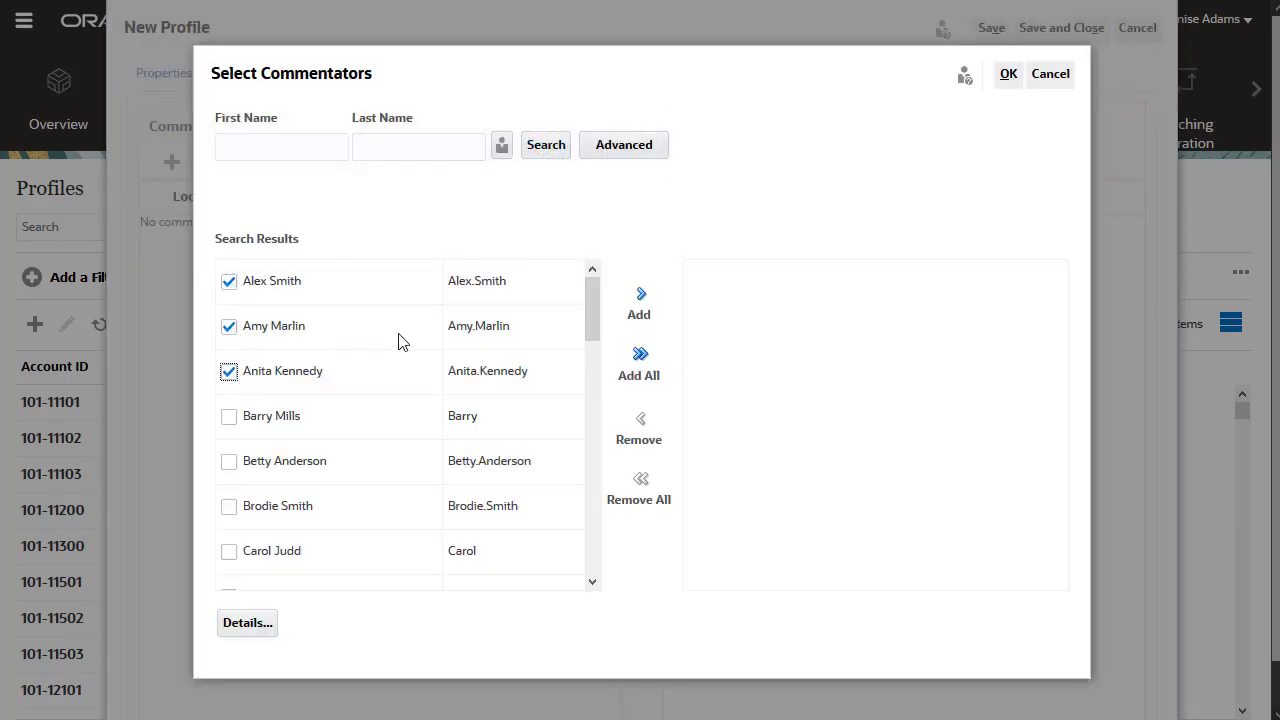
pyautogui.click(640, 300)
pyautogui.click(1008, 76)
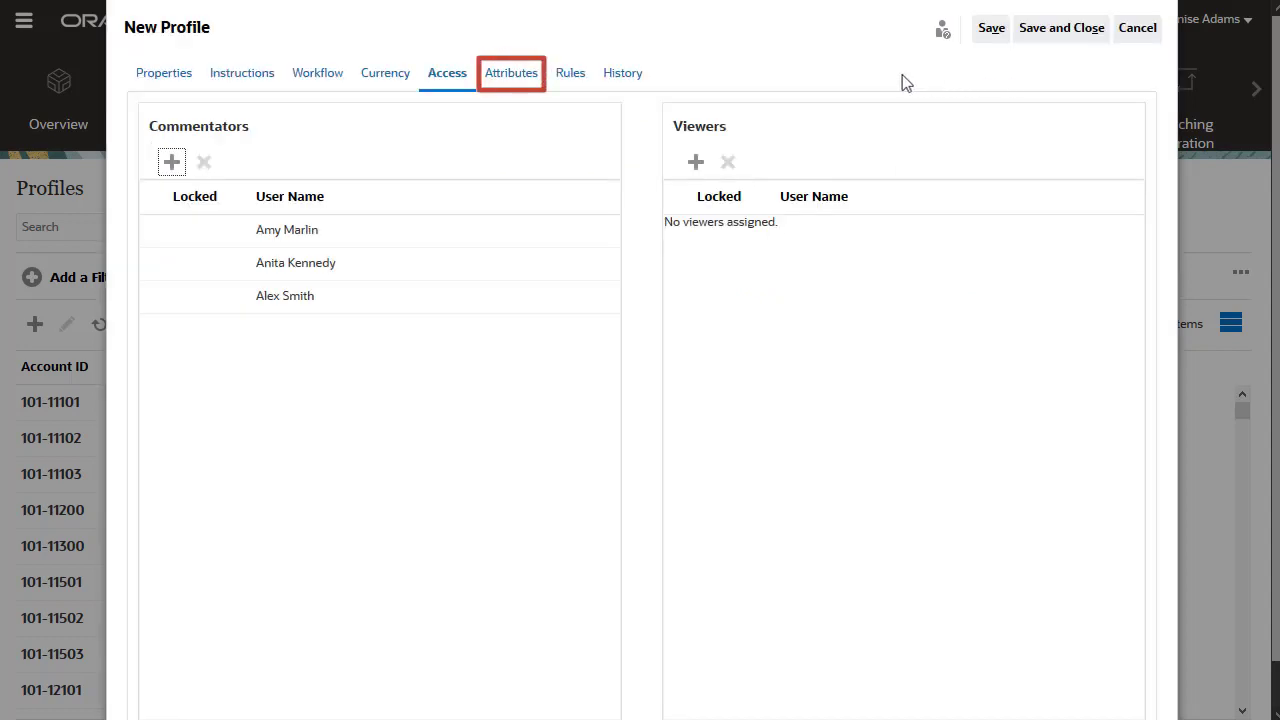
# Review the new profile's attributes and rules, and save and close the profile.
pyautogui.click(522, 81)
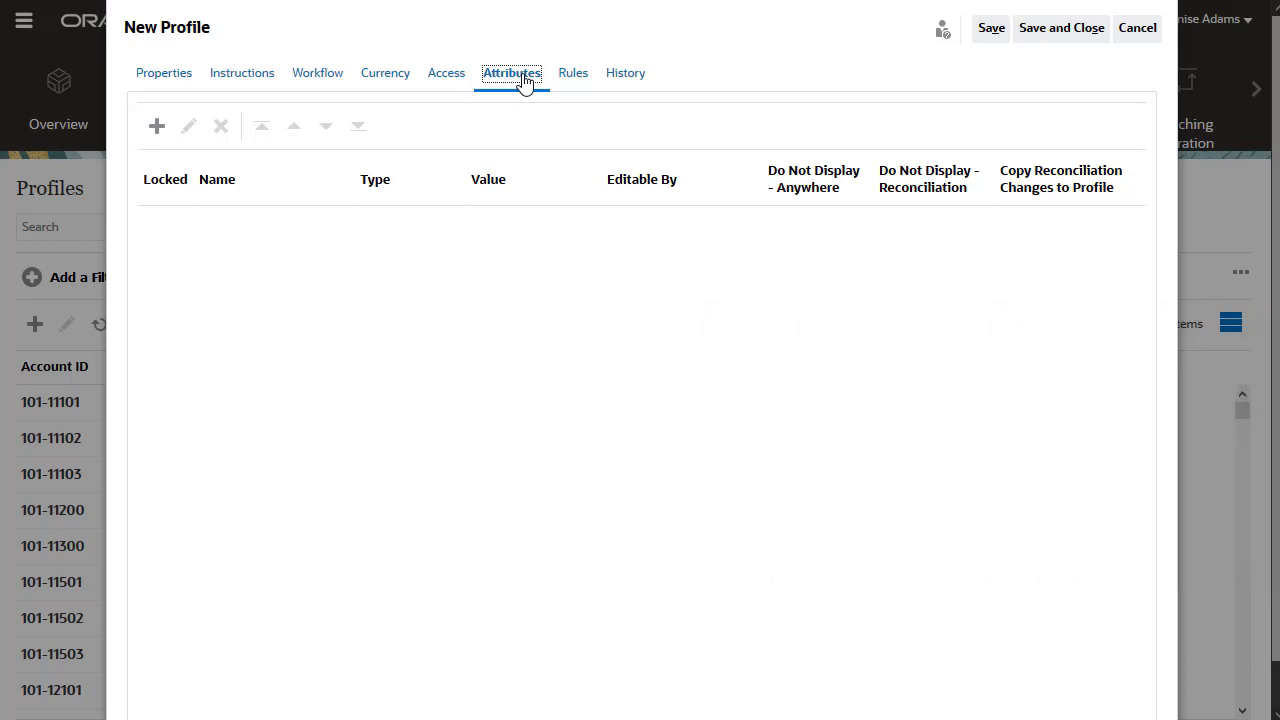
pyautogui.click(577, 78)
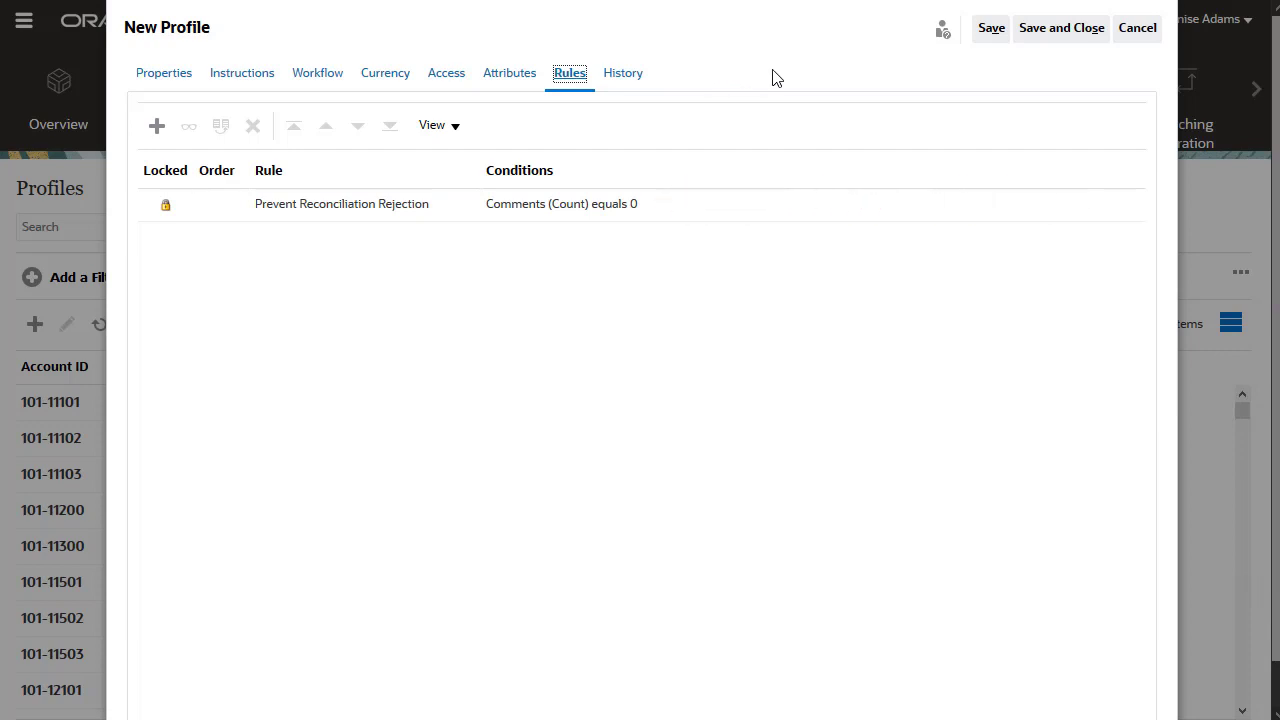
pyautogui.click(1058, 38)
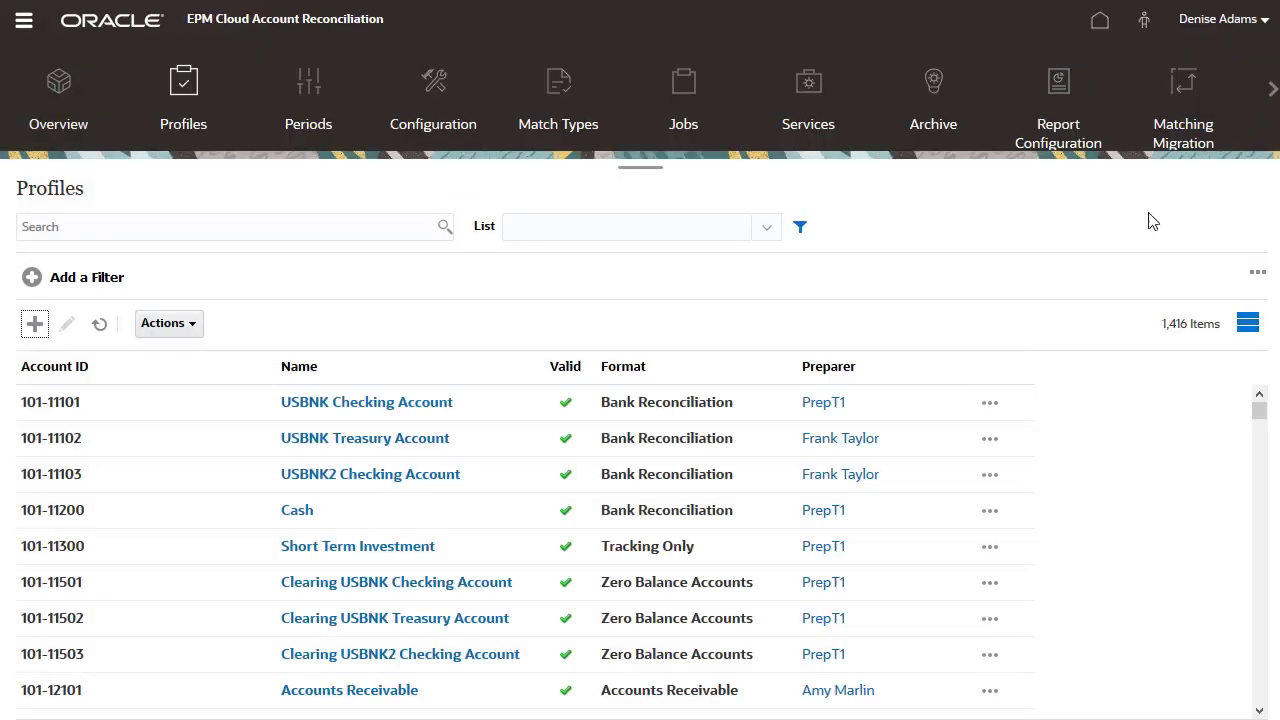
pyautogui.moveTo(1263, 410); pyautogui.dragTo(1261, 417)
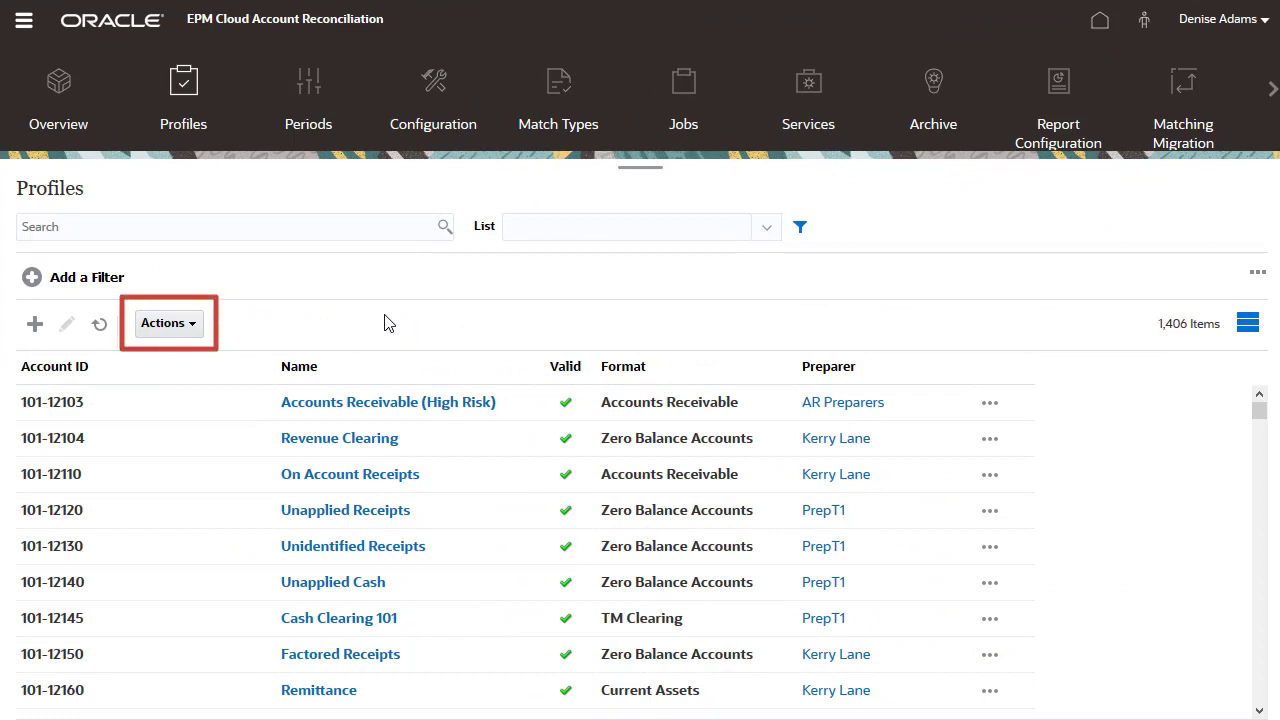
# Look at exporting all profiles as unformatted data for future import, and close the export dialog without exporting.
pyautogui.click(190, 328)
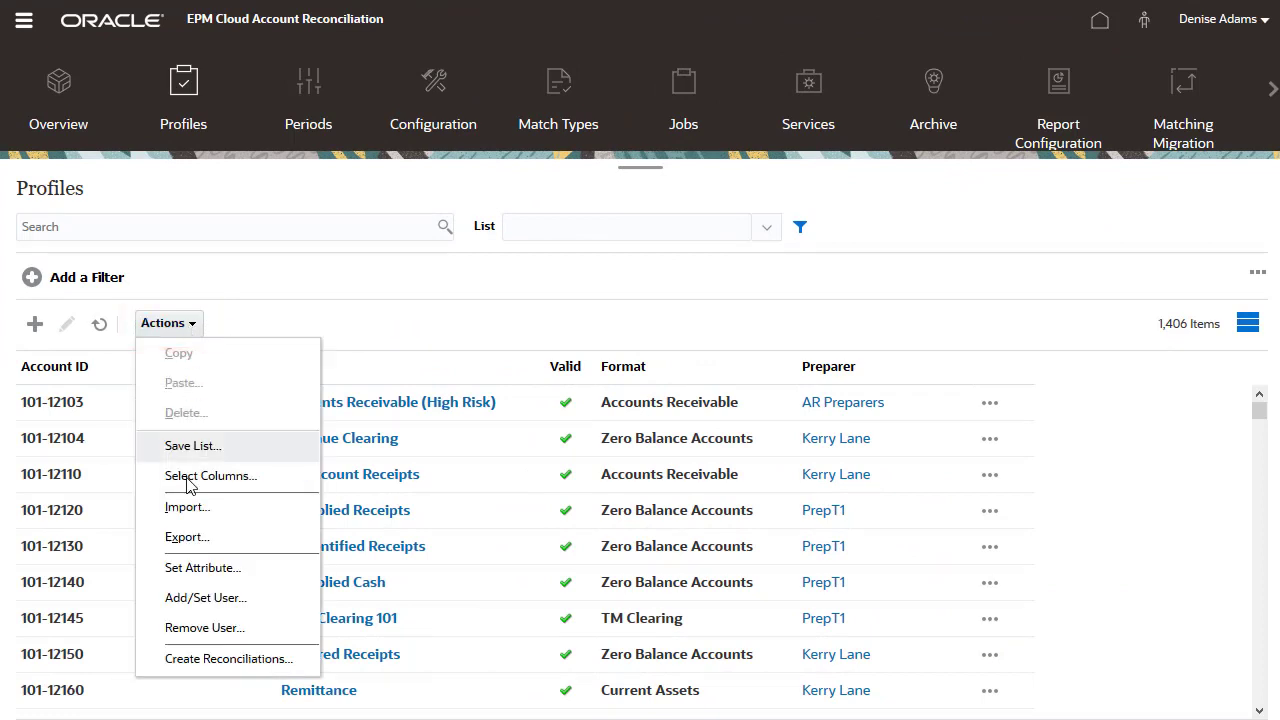
pyautogui.click(190, 538)
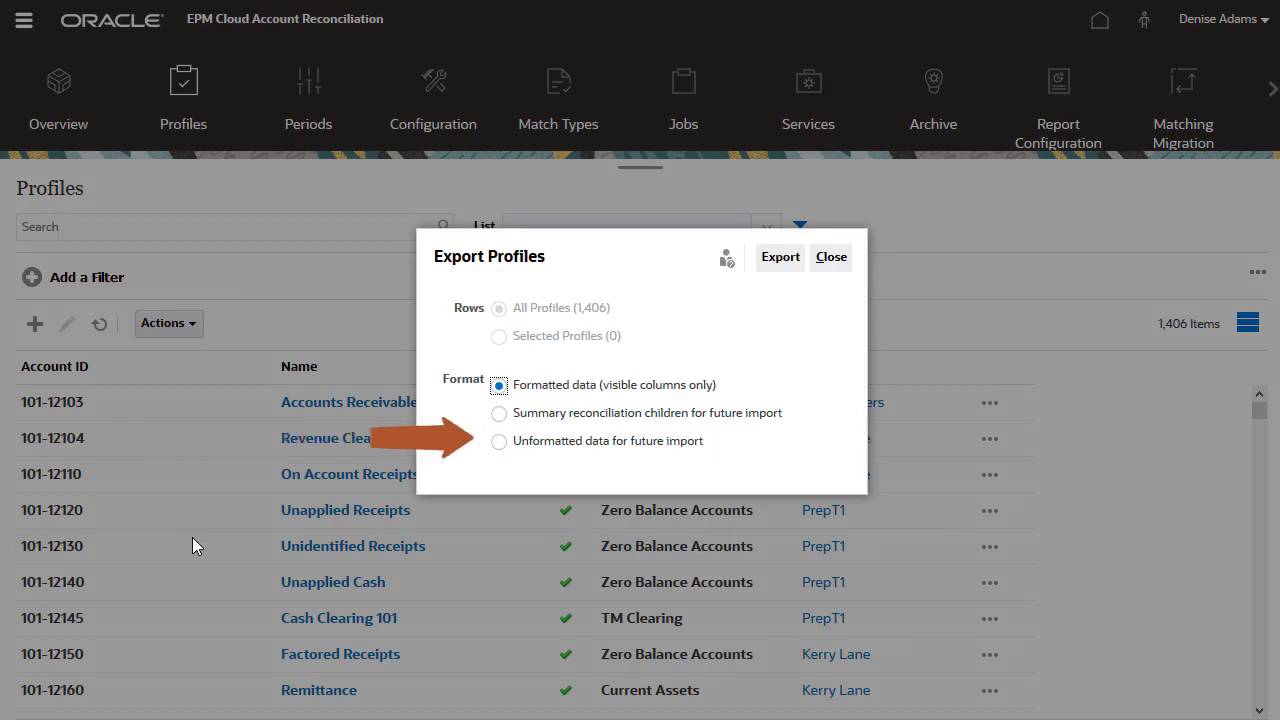
pyautogui.click(499, 442)
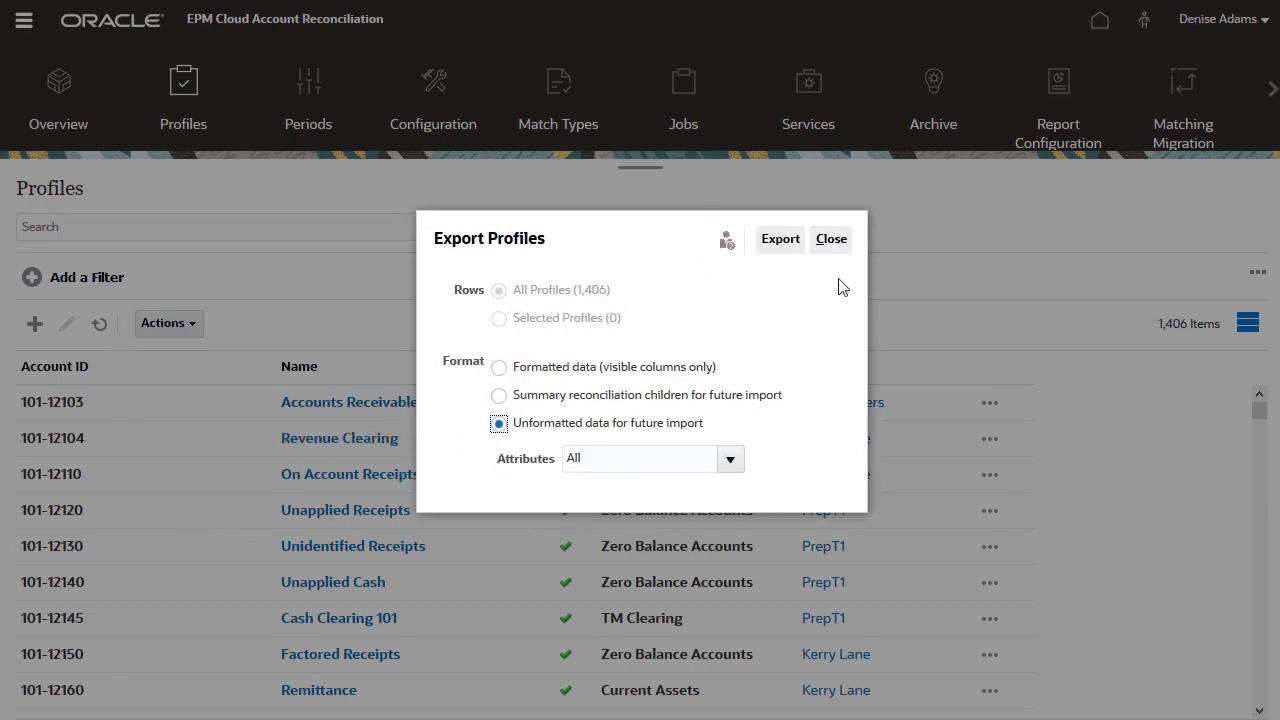
pyautogui.click(836, 239)
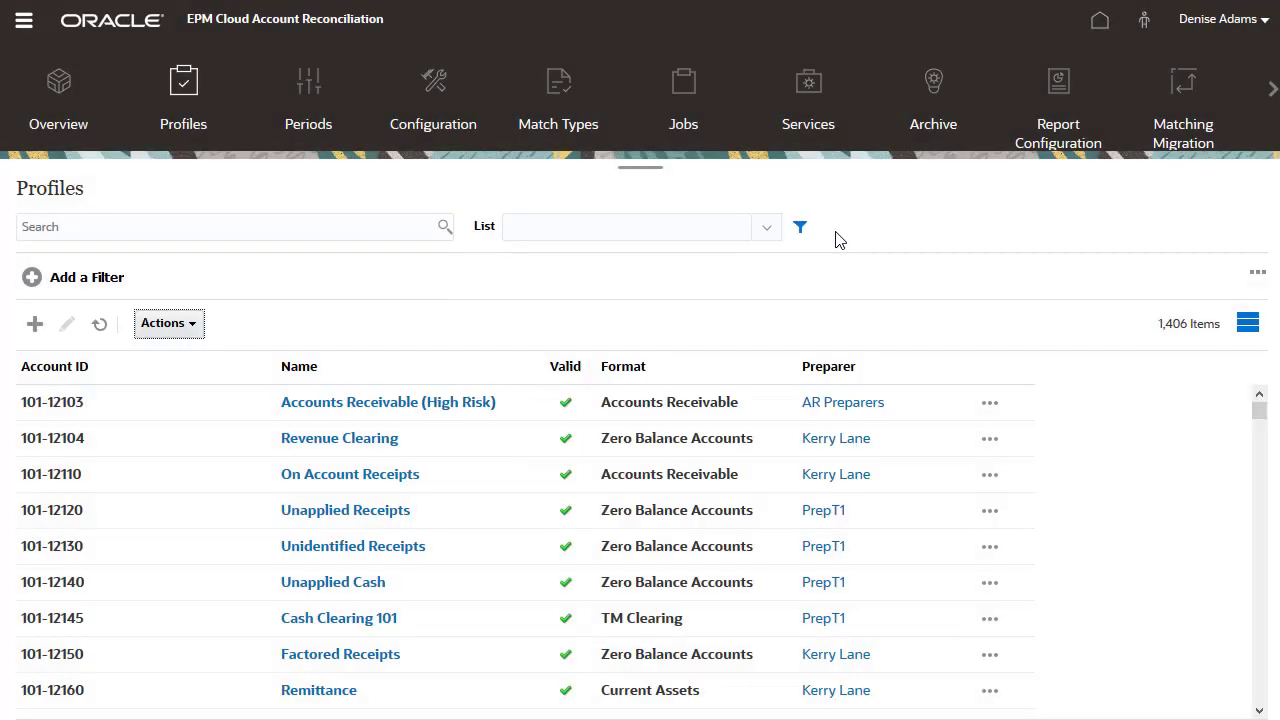
# Start a profile import and review the available date formats and file delimiters.
pyautogui.click(193, 327)
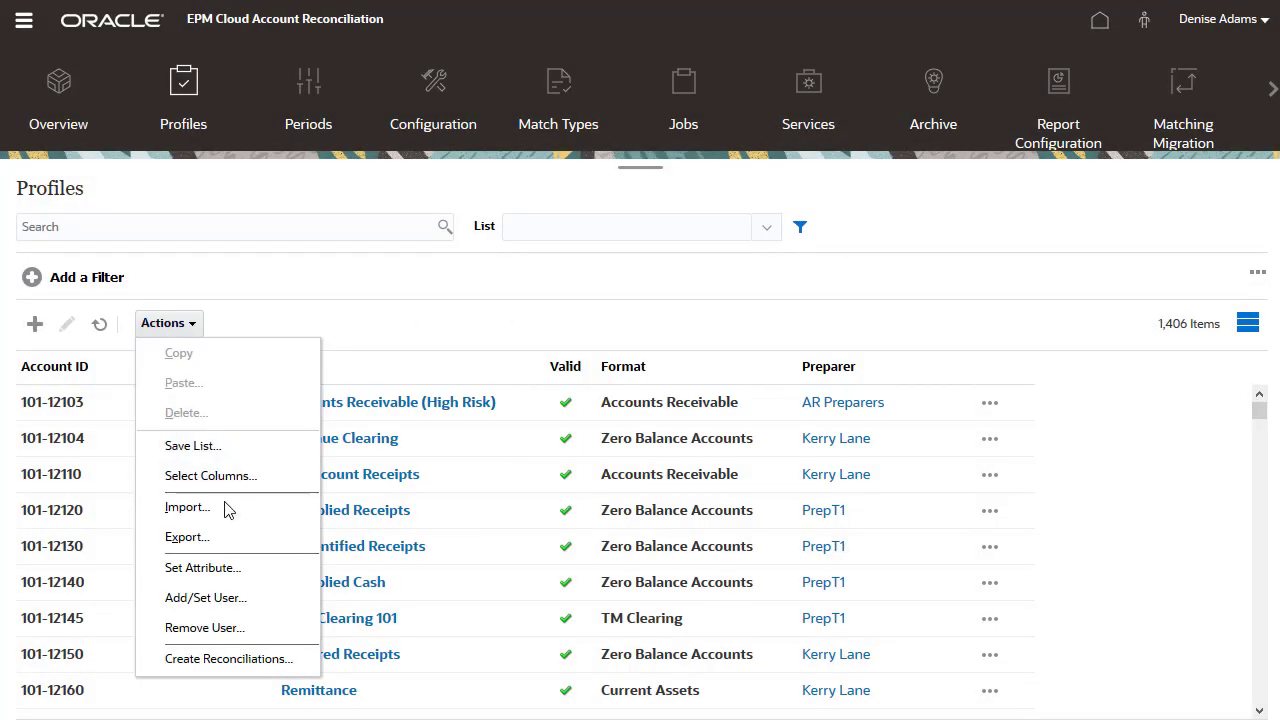
pyautogui.click(188, 507)
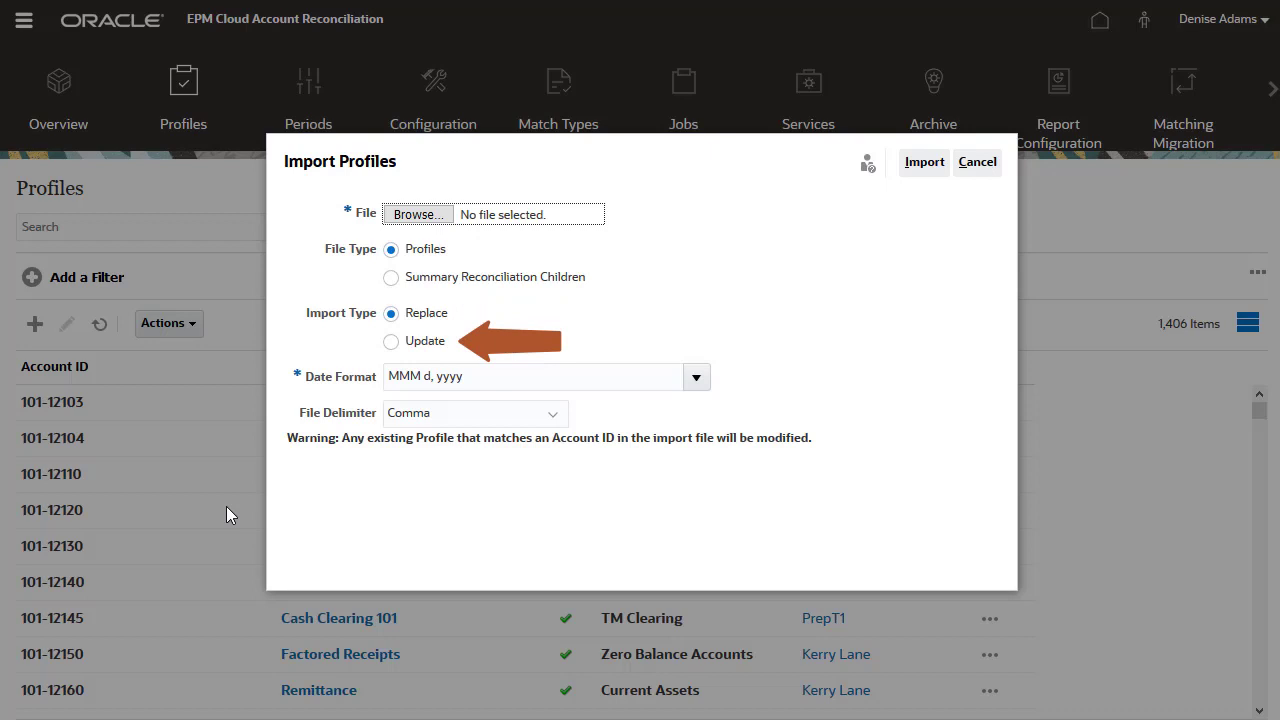
pyautogui.click(697, 378)
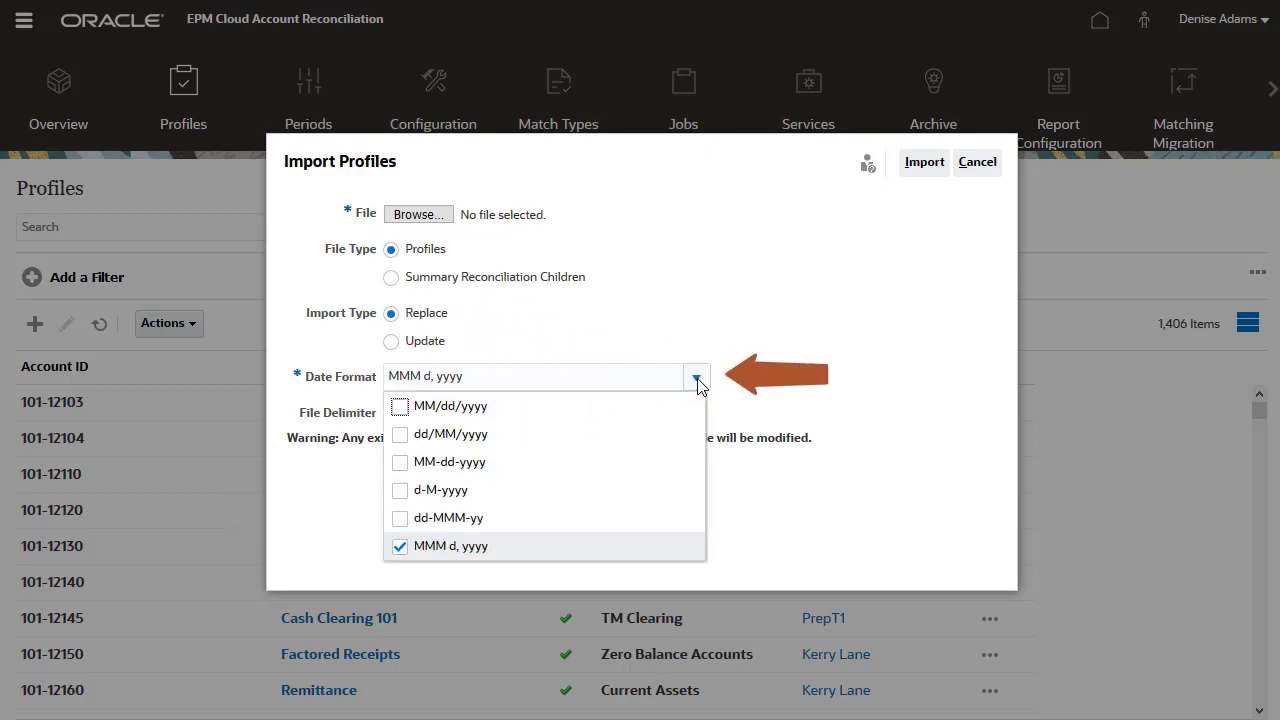
pyautogui.click(697, 380)
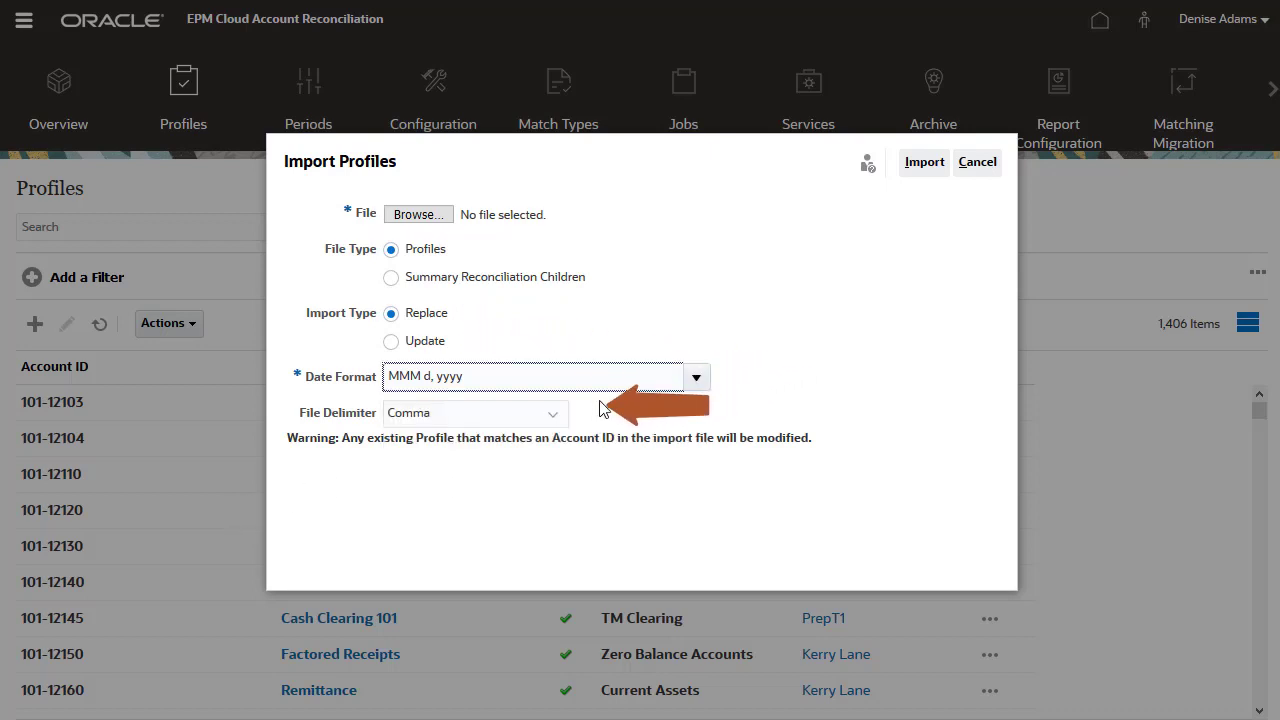
pyautogui.click(557, 416)
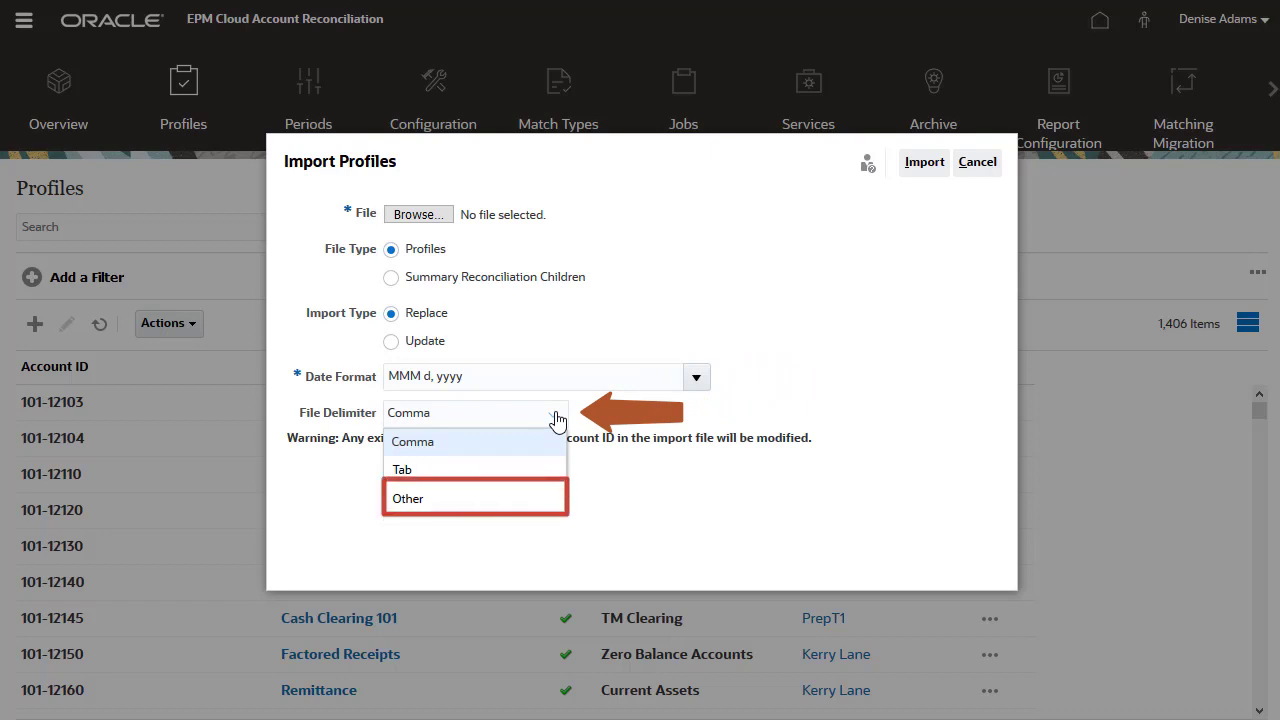
pyautogui.click(557, 416)
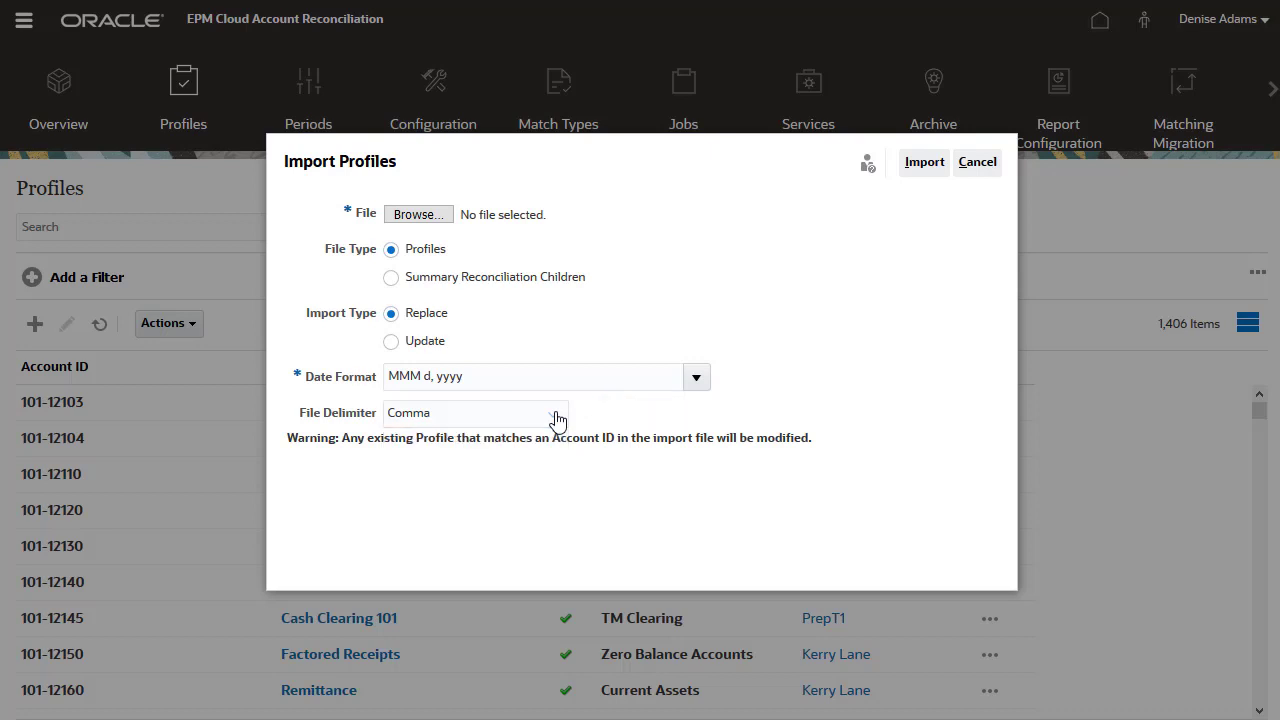
# Import the profiles from profiles-101.csv in the C: drive's temp folder and dismiss the import results.
pyautogui.click(431, 222)
pyautogui.click(857, 430)
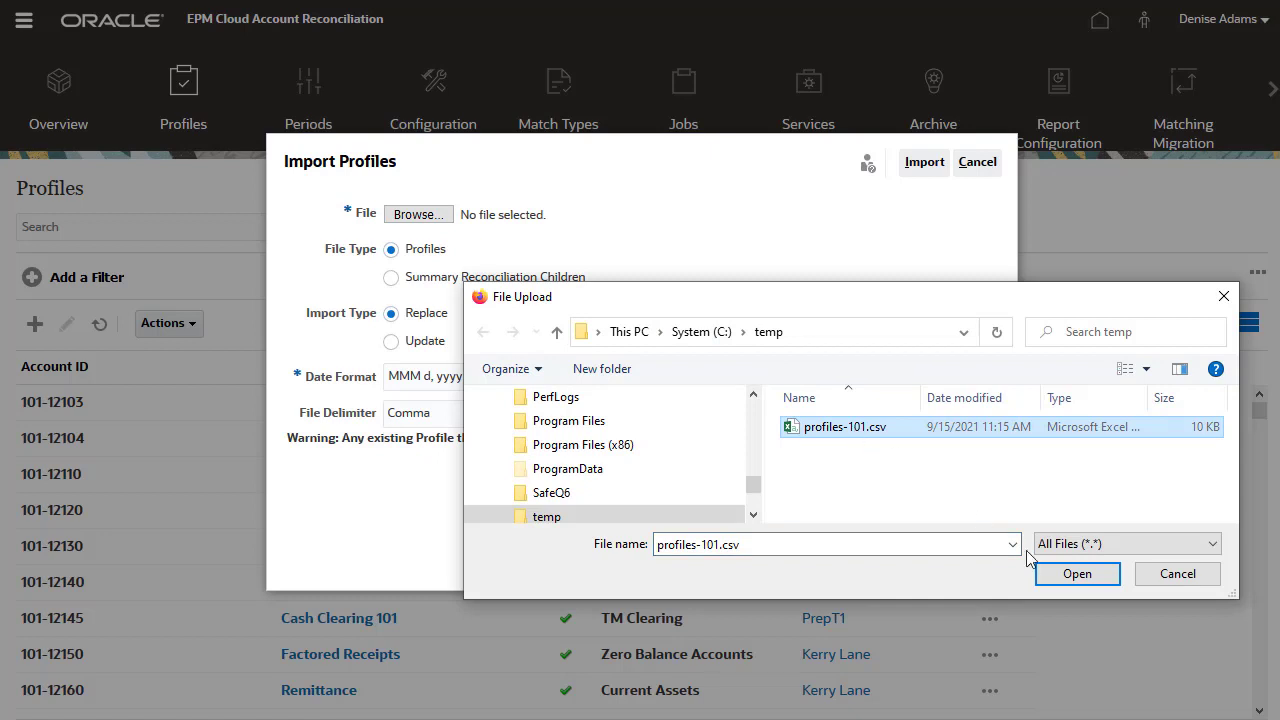
pyautogui.click(1074, 576)
pyautogui.click(920, 166)
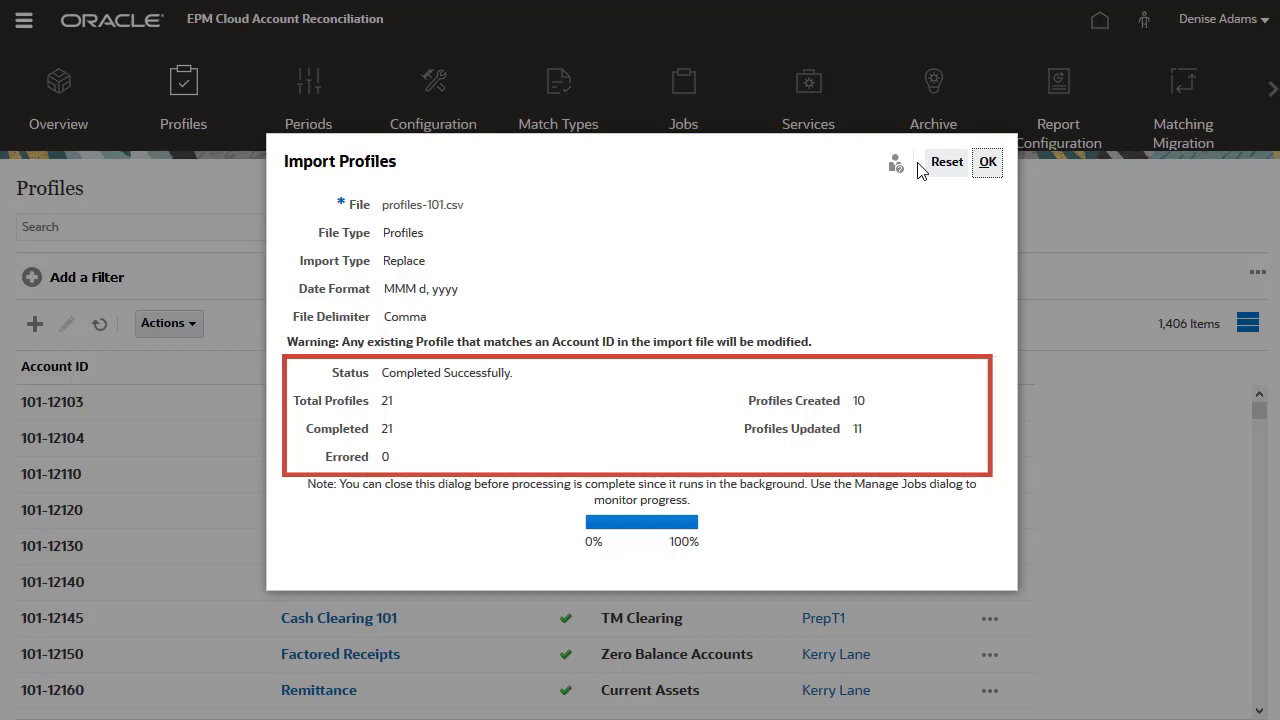
pyautogui.click(988, 165)
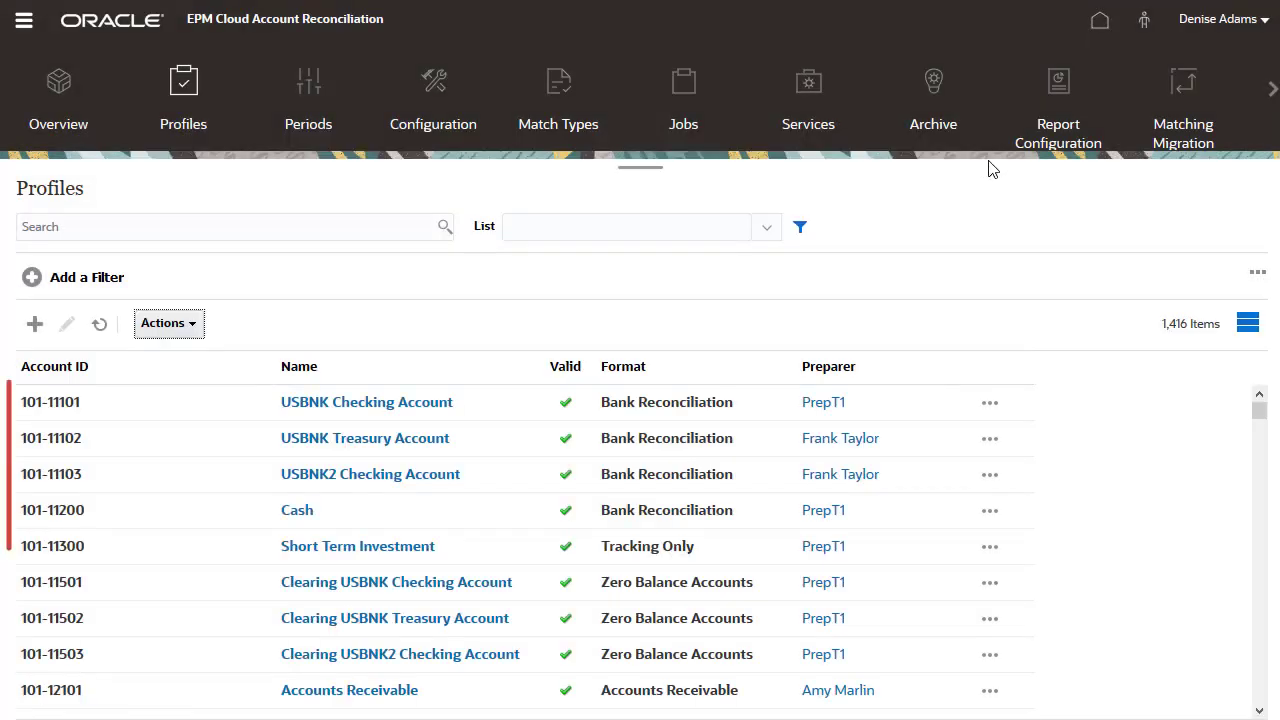